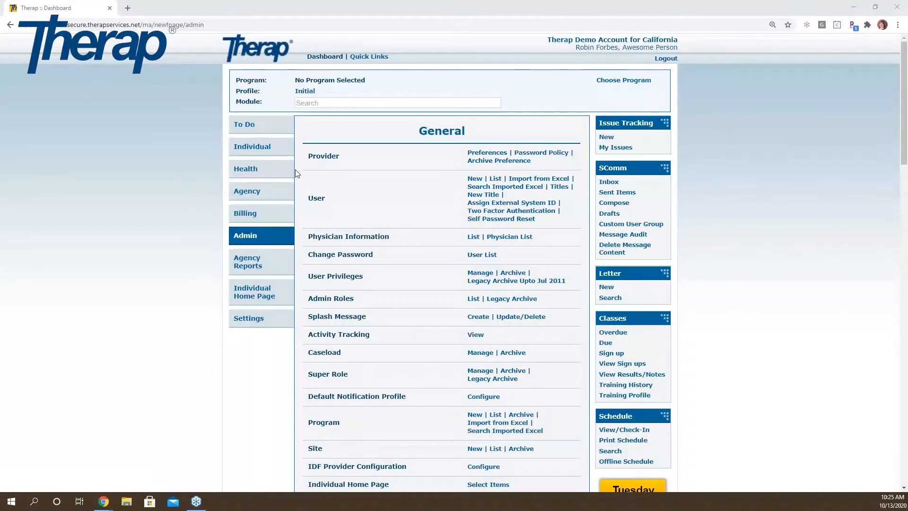
Search the General Event Reports for those entered by the chosen staff member
left_click(263, 148)
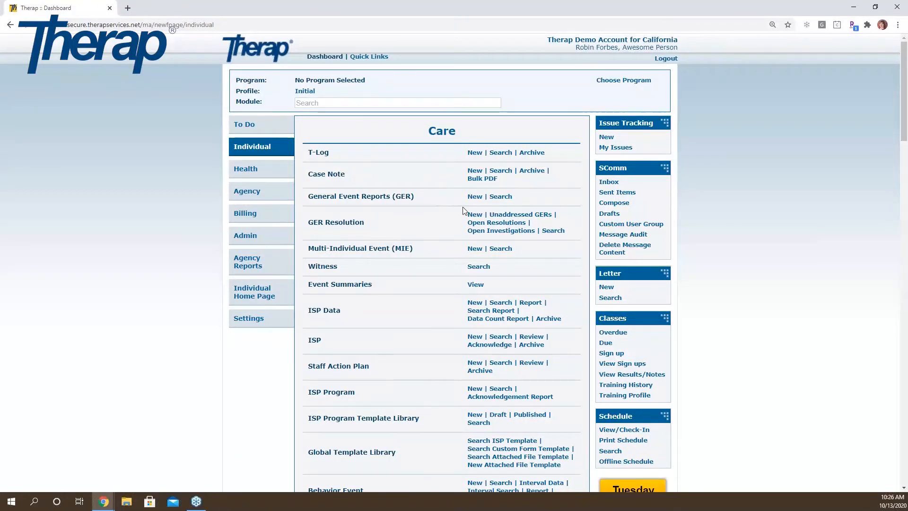
left_click(503, 195)
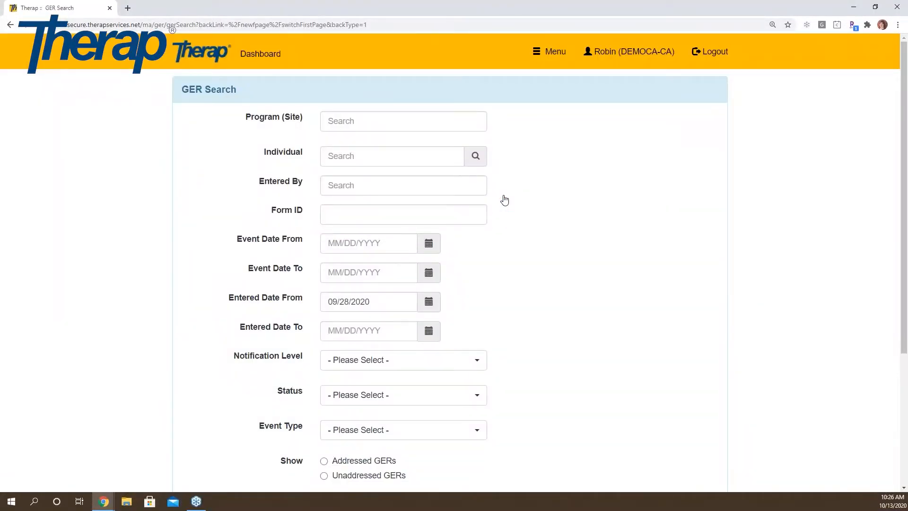
left_click(367, 188)
type("Robin")
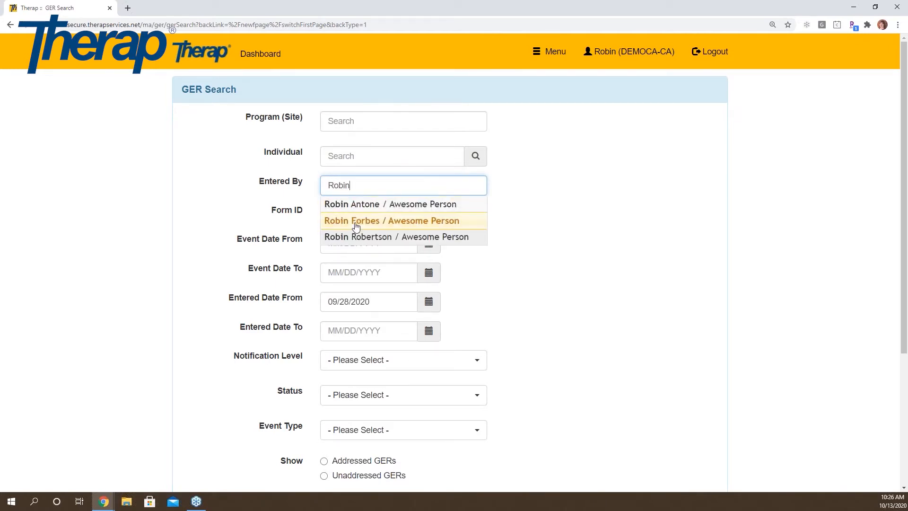
left_click(355, 222)
left_click_drag(905, 315, 906, 447)
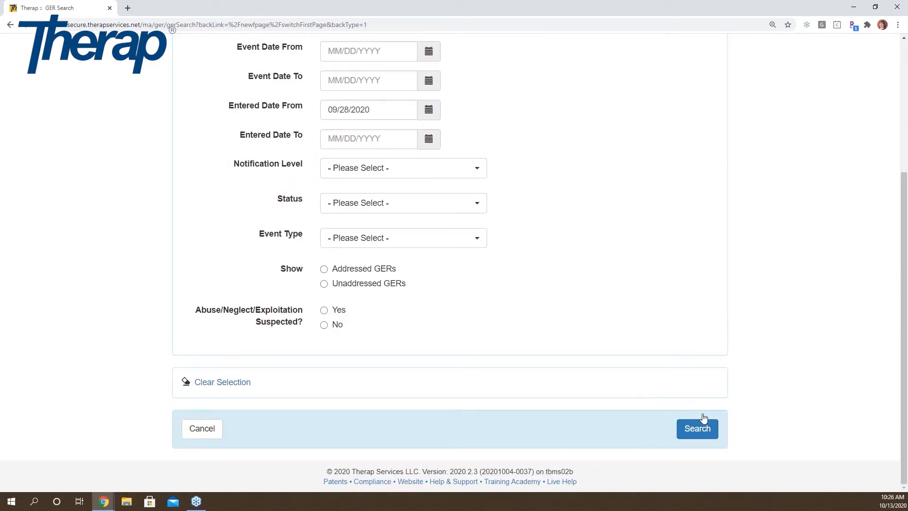
left_click(698, 429)
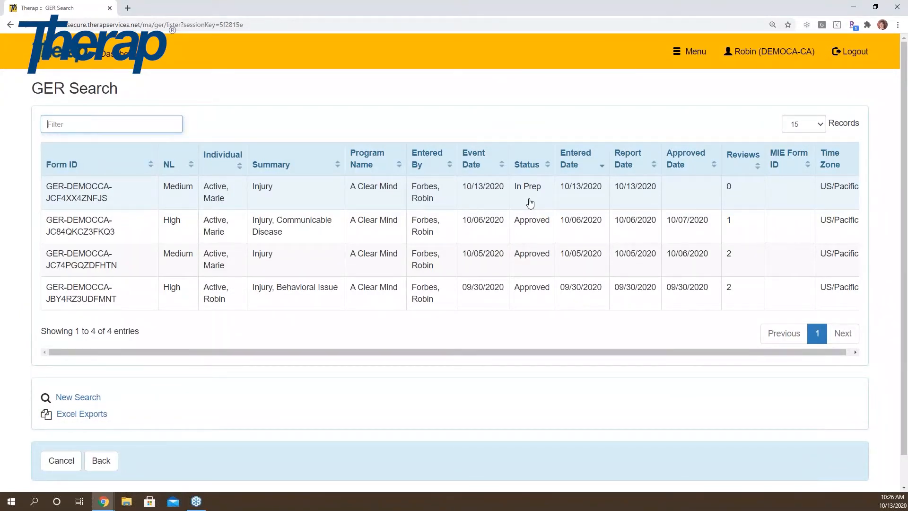
Open the In Prep injury report with event date 10/13/2020 for editing
left_click(321, 198)
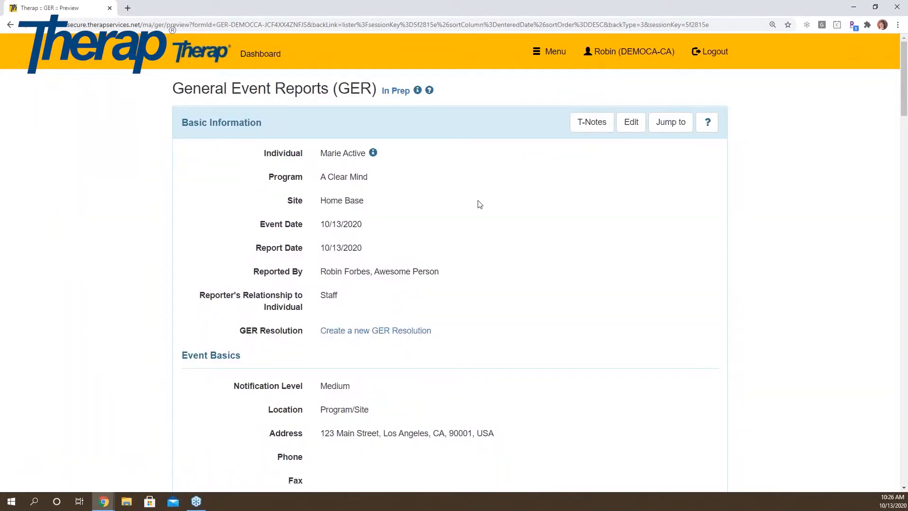
left_click(631, 124)
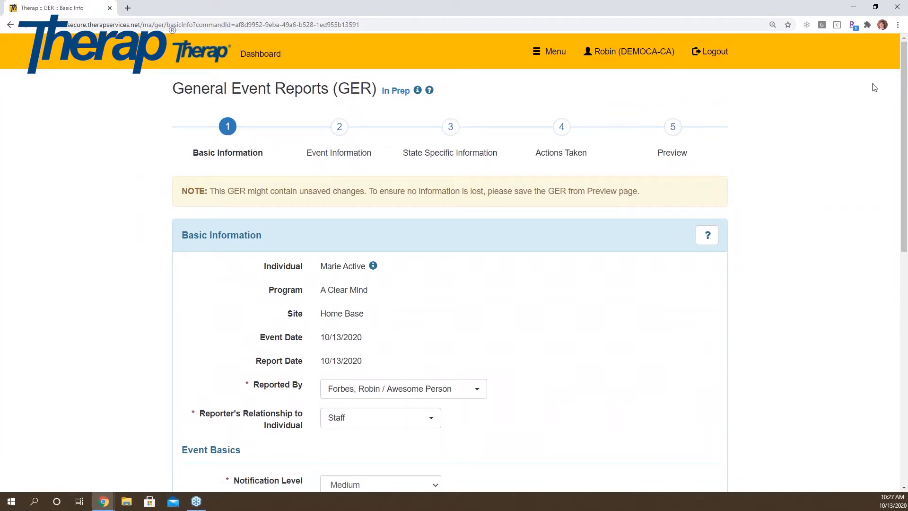
Review the report's Basic Information, checking the Notification Level and Location choices without changing them
scroll(749, 160, "down", 3)
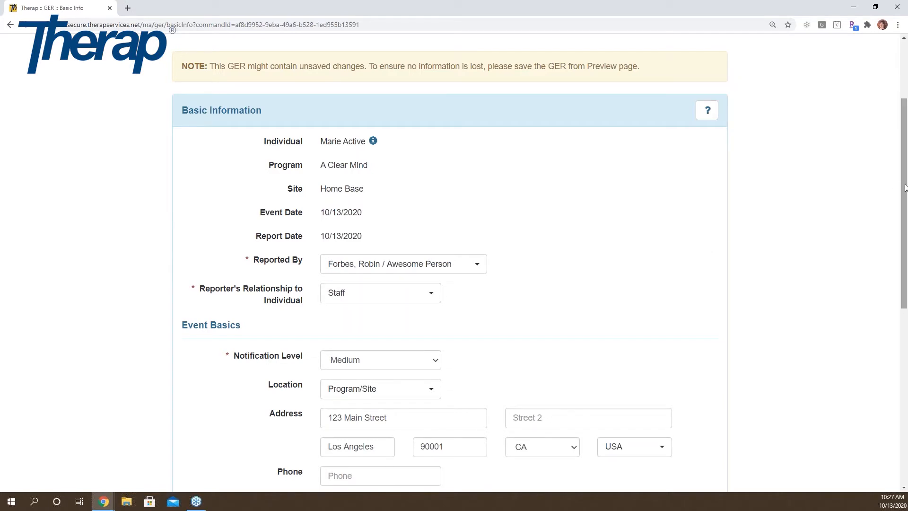
scroll(688, 230, "down", 4)
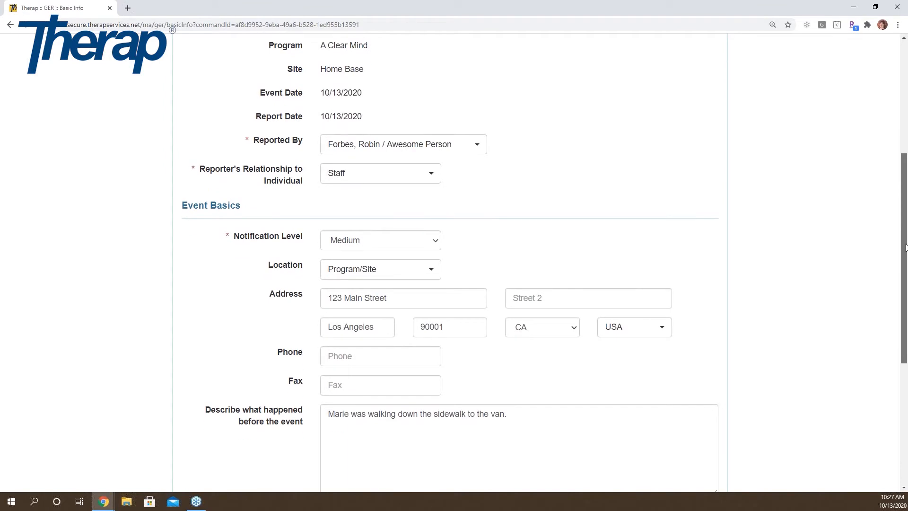
left_click(435, 192)
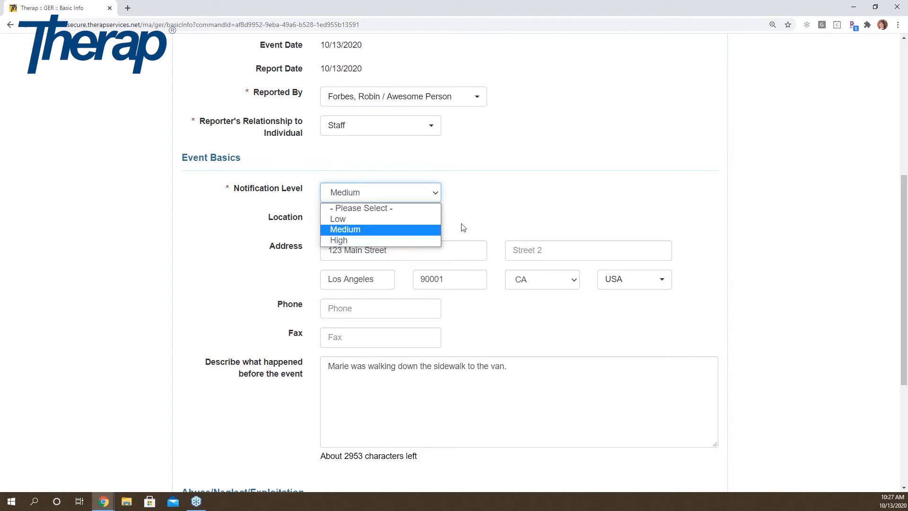
left_click(482, 218)
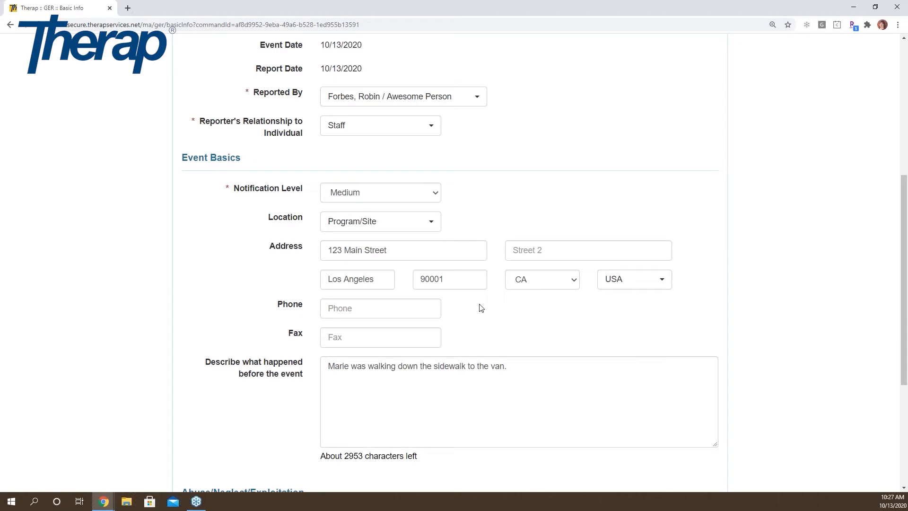
left_click(430, 225)
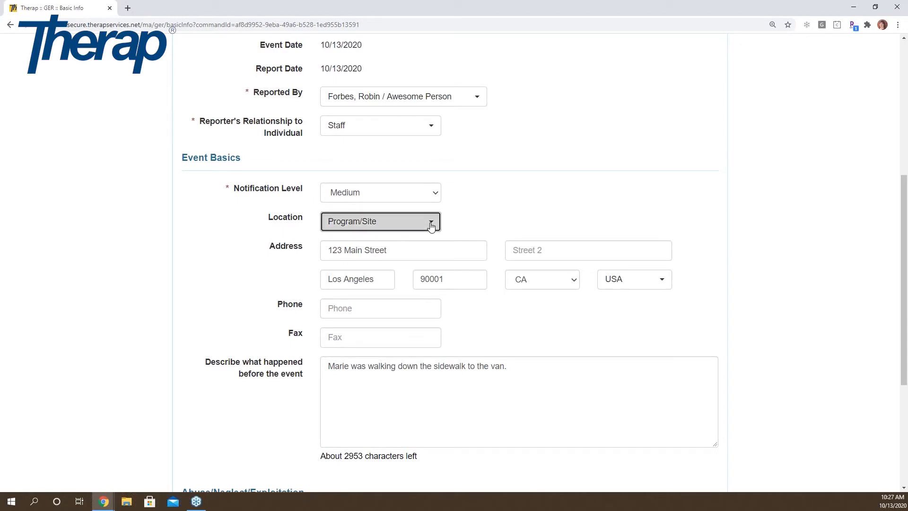
left_click(496, 227)
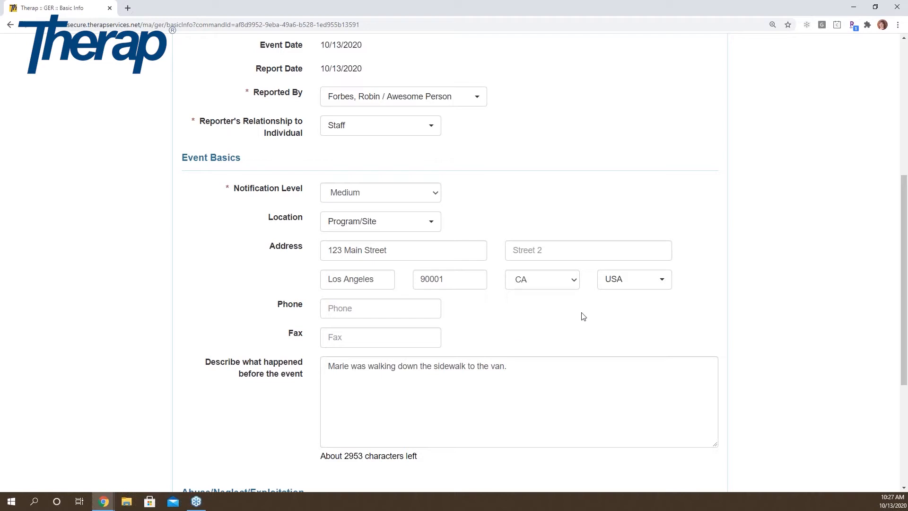
Mark abuse as suspected to examine the Type of Abuse choices, and set the answer back to No
left_click_drag(900, 193, 905, 261)
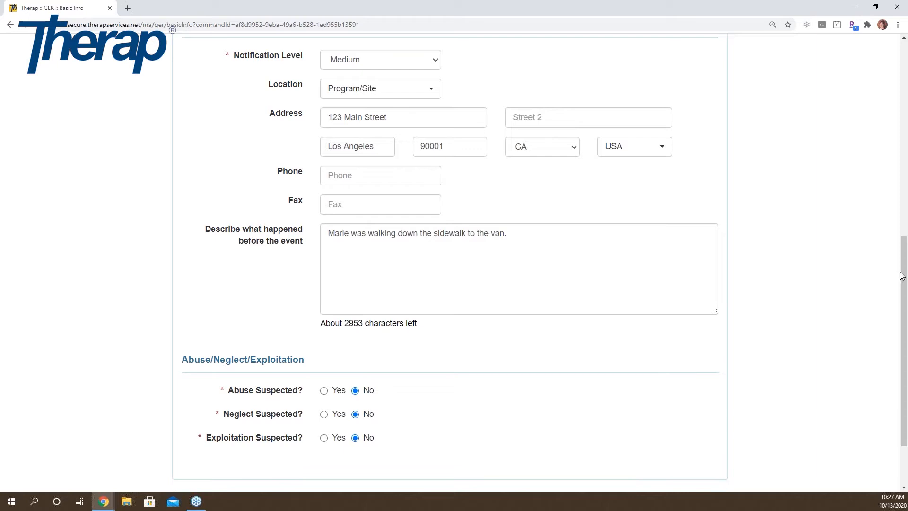
scroll(903, 274, "down", 2)
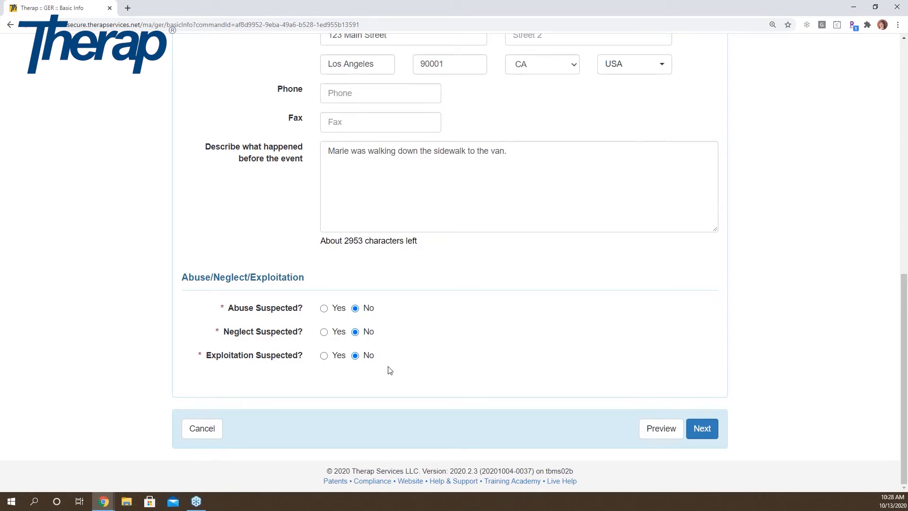
left_click(324, 308)
left_click(445, 313)
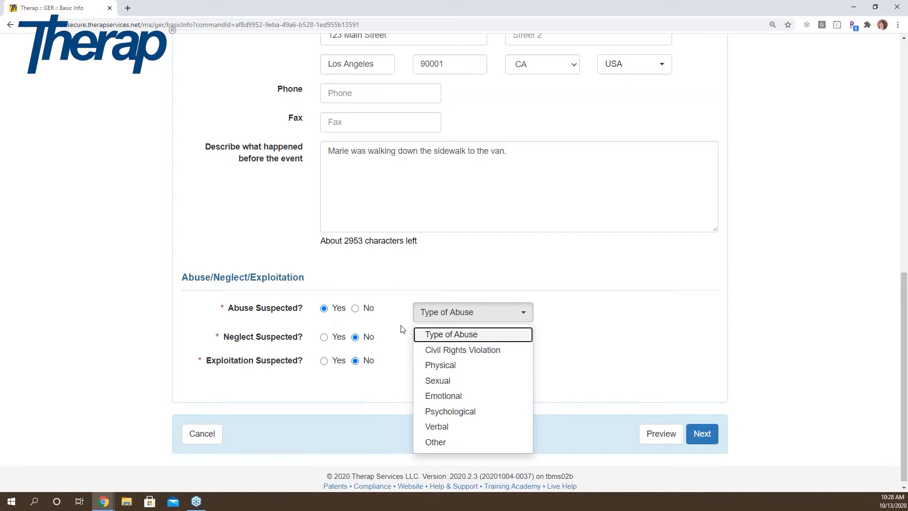
left_click(356, 309)
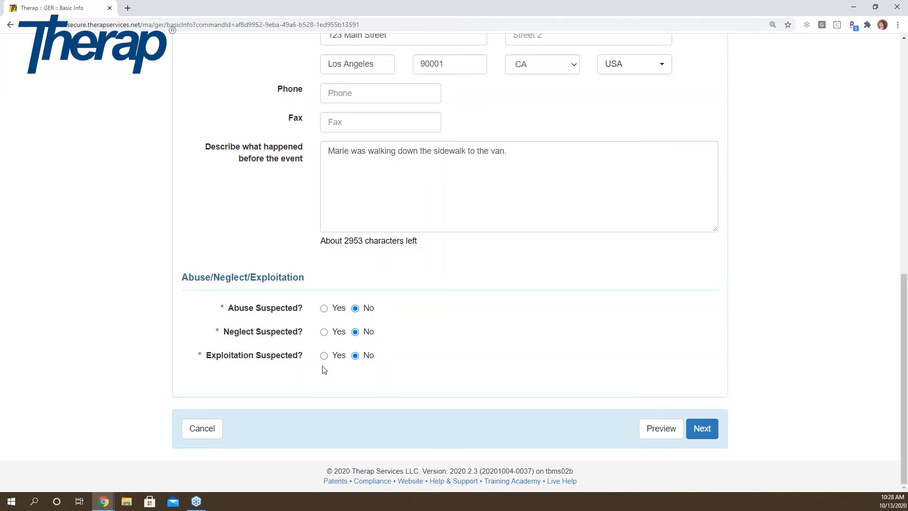
Proceed to Event Information and open the existing Injury event for editing
left_click(697, 428)
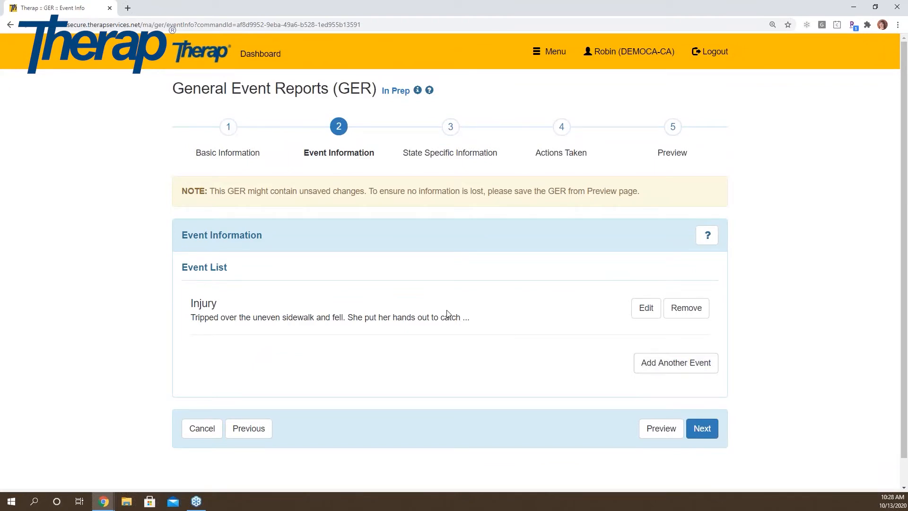
left_click(644, 312)
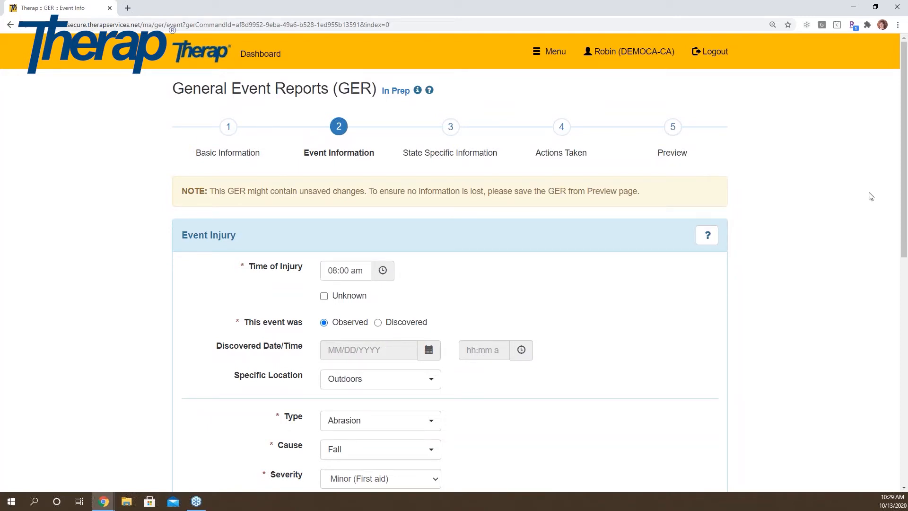
Examine the injury Type and Severity choices in the event details without changing them
left_click_drag(903, 172, 905, 266)
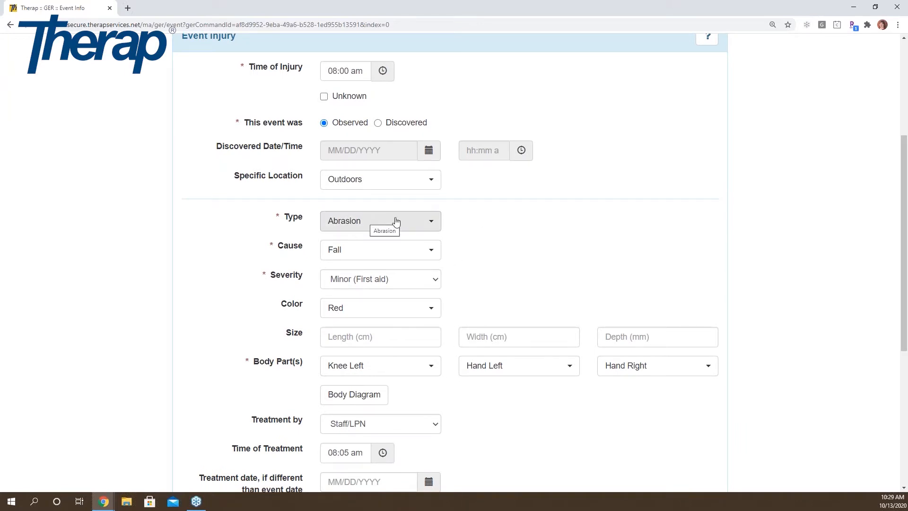
left_click(432, 221)
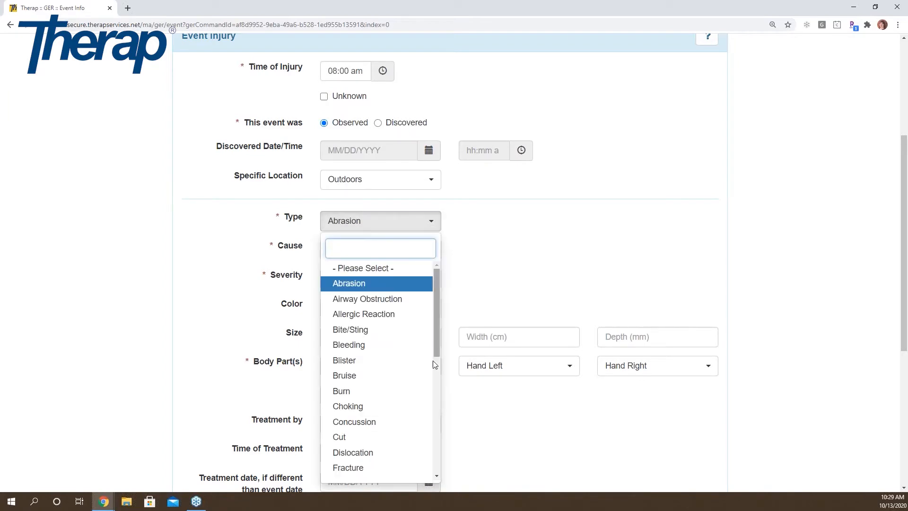
left_click(433, 222)
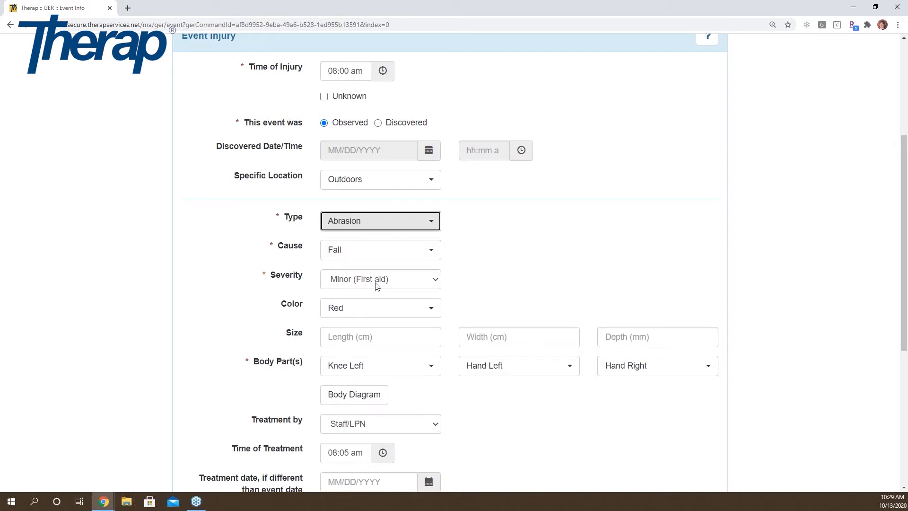
left_click(435, 279)
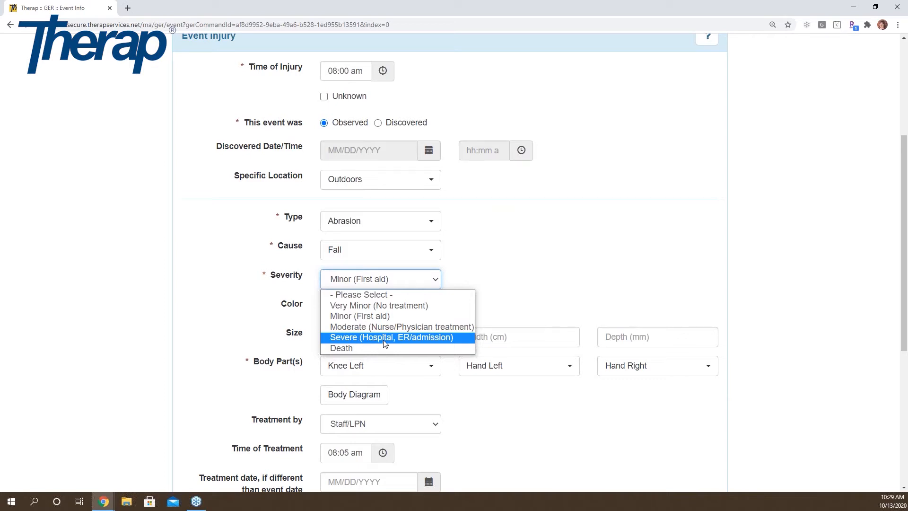
left_click(543, 259)
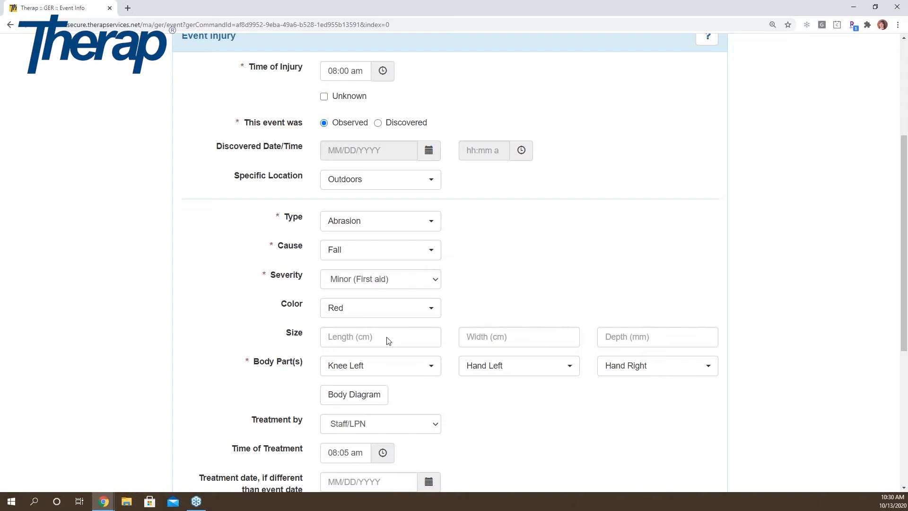
Check the injured areas on the body diagram and submit the existing body part selection
left_click_drag(903, 175, 905, 247)
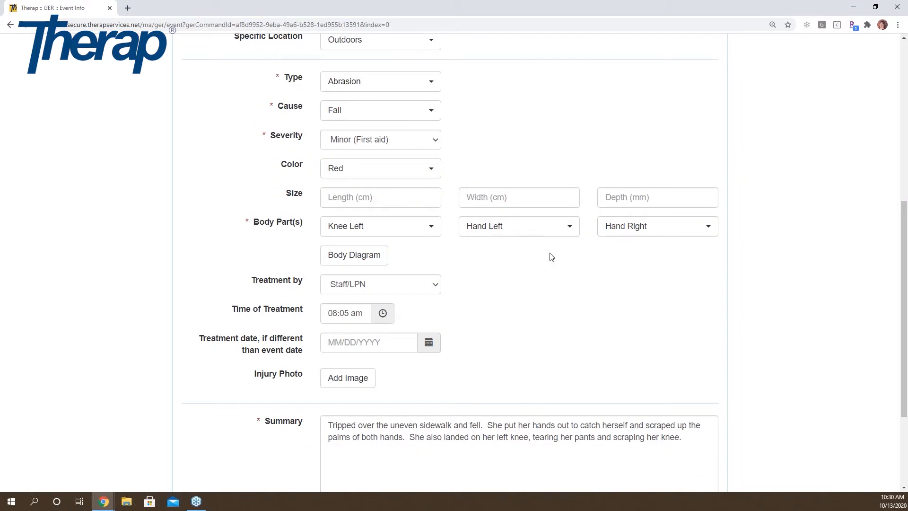
left_click(351, 261)
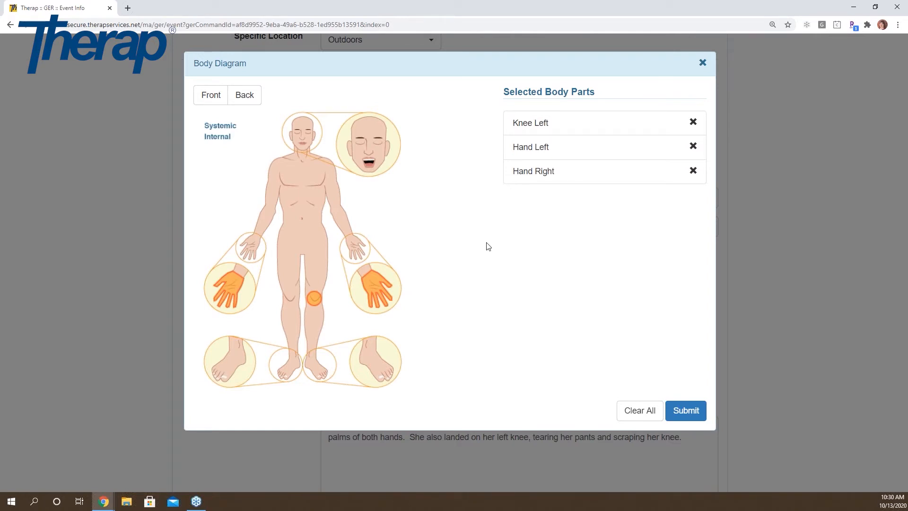
left_click(690, 411)
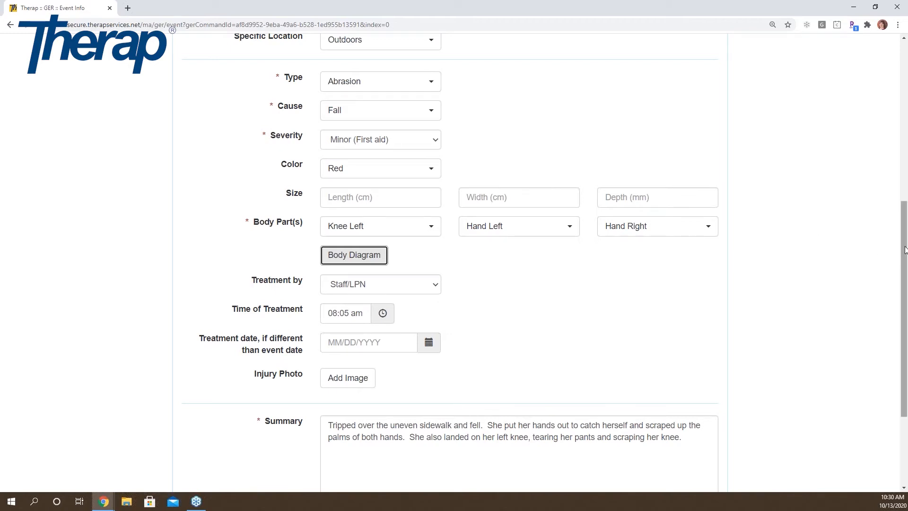
Review the injury's treatment details and summary, and continue back to the event list
left_click_drag(904, 249, 904, 290)
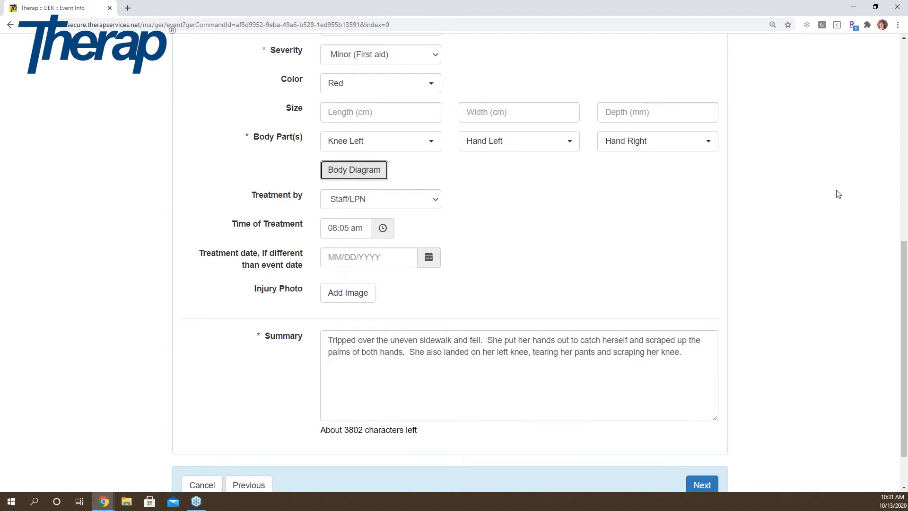
left_click_drag(903, 253, 903, 285)
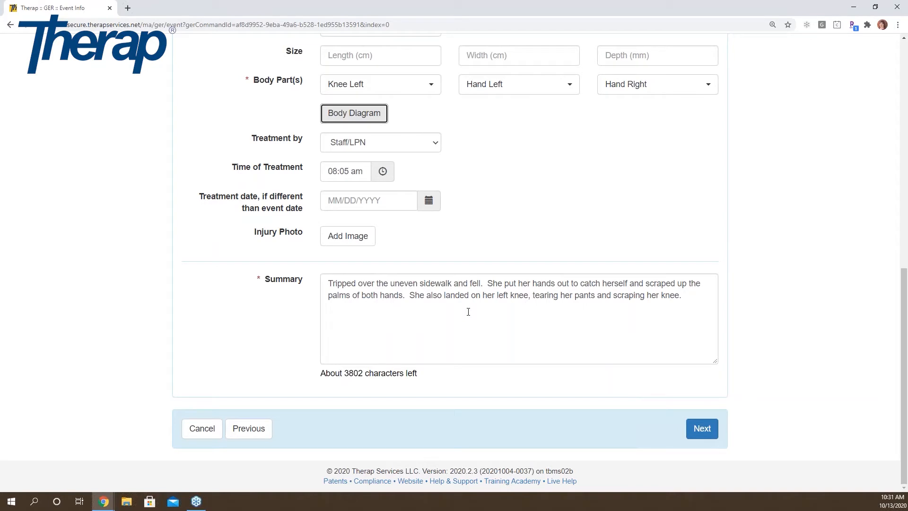
left_click(702, 428)
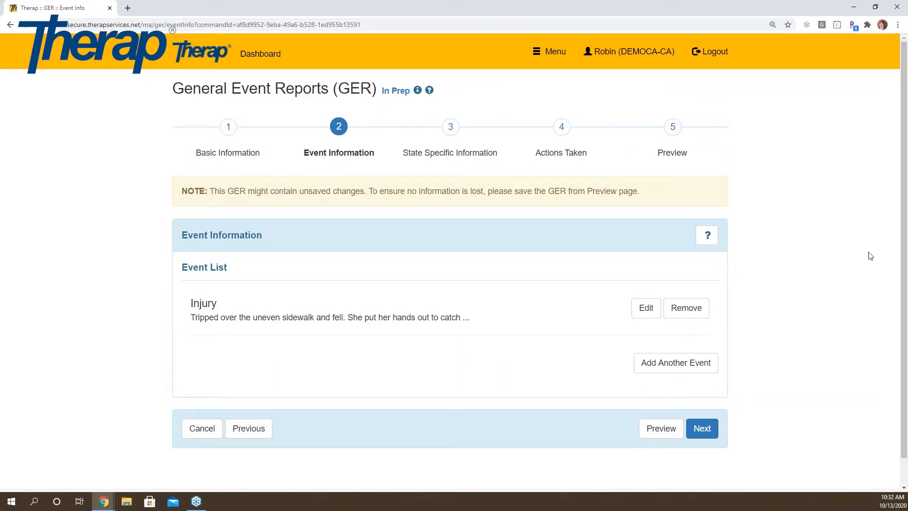
Add another event of type Other to the report
left_click_drag(905, 235, 778, 288)
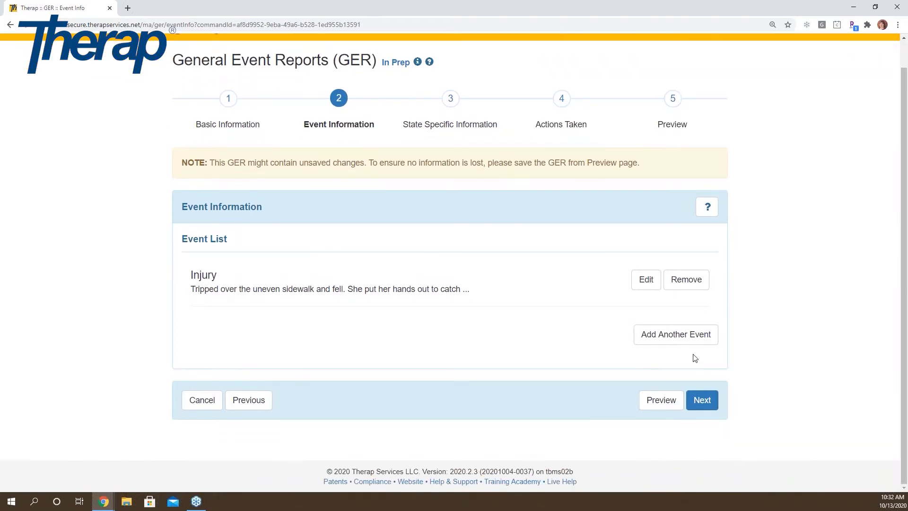
left_click(679, 338)
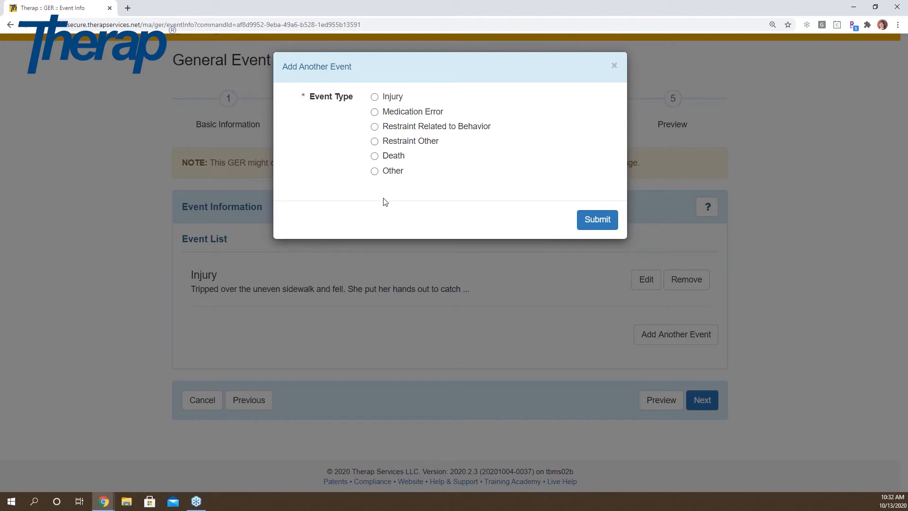
left_click(375, 172)
left_click(595, 226)
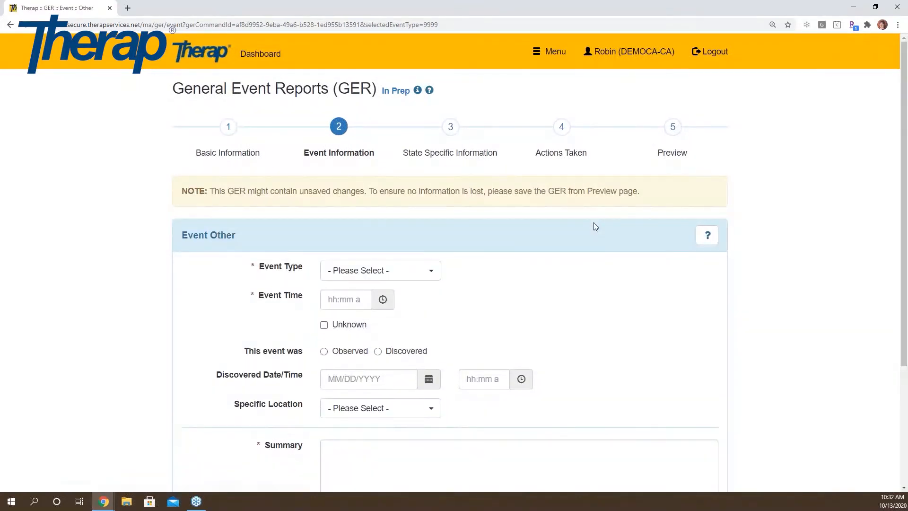
Set the event's type to Communicable Disease and subtype to COVID-19, and mark its status as Tested and Negative
left_click_drag(903, 105, 905, 179)
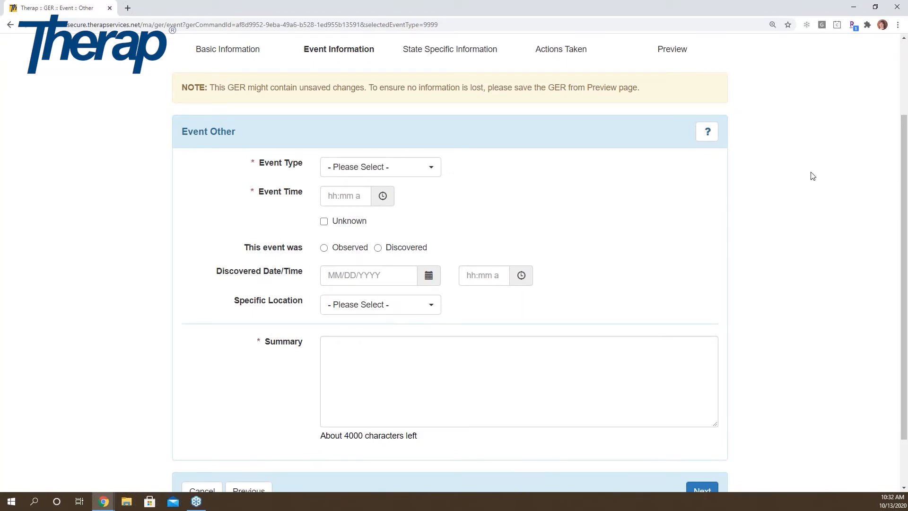
left_click(431, 168)
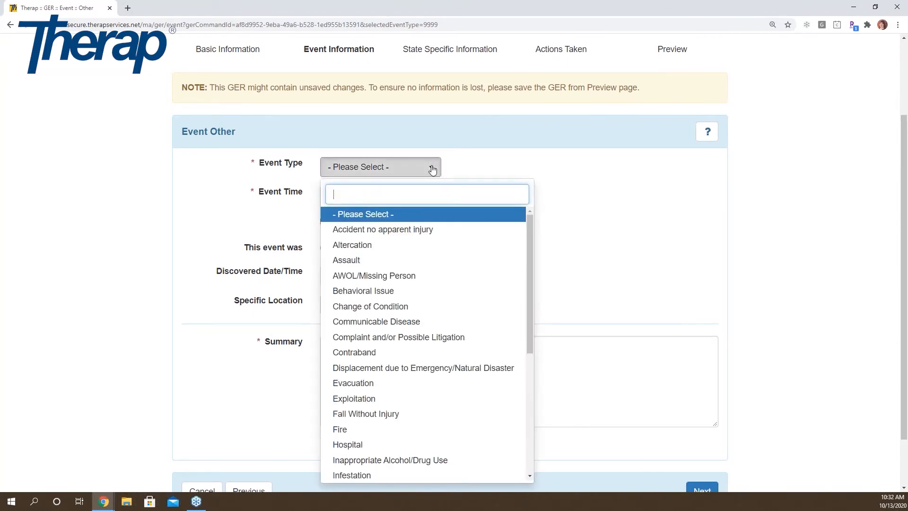
left_click_drag(529, 276, 530, 290)
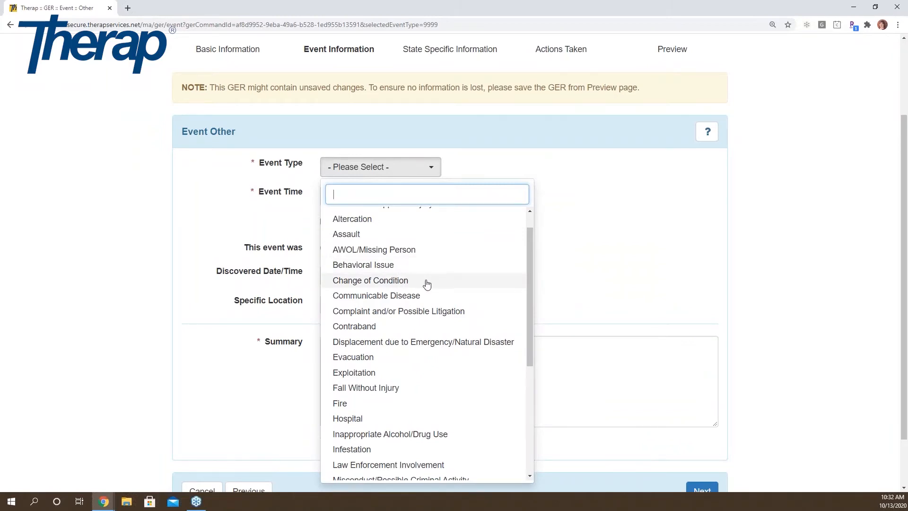
left_click(396, 296)
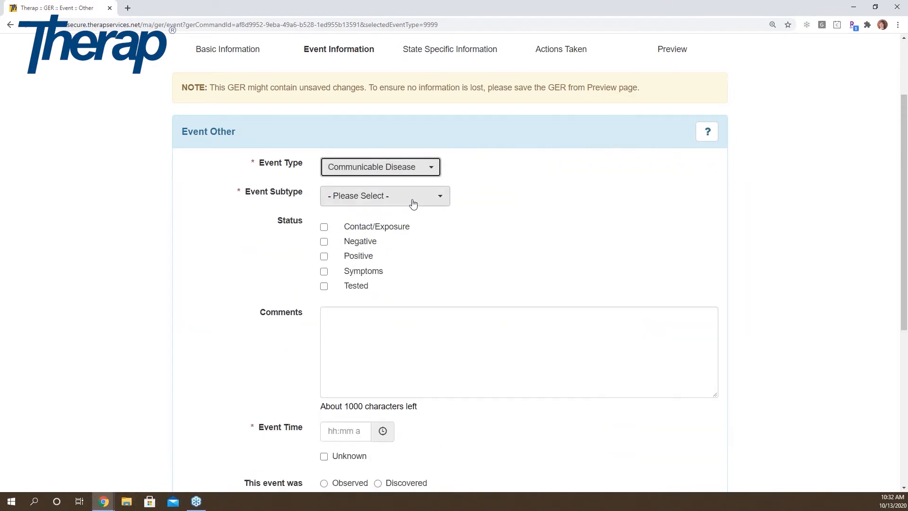
left_click(413, 203)
left_click(396, 236)
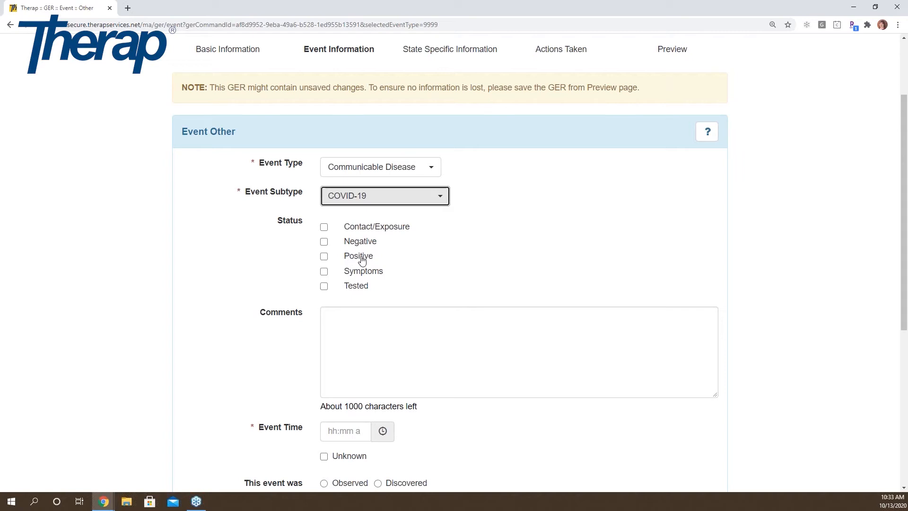
left_click(324, 287)
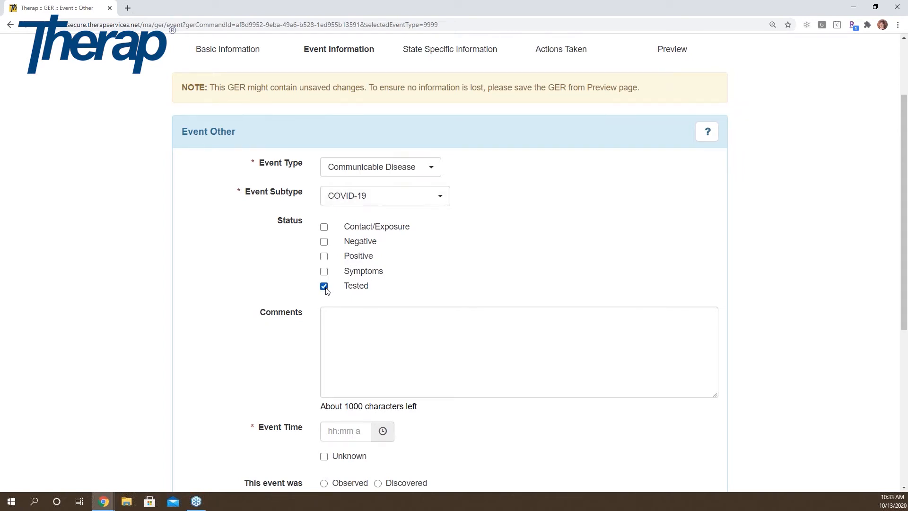
left_click(325, 243)
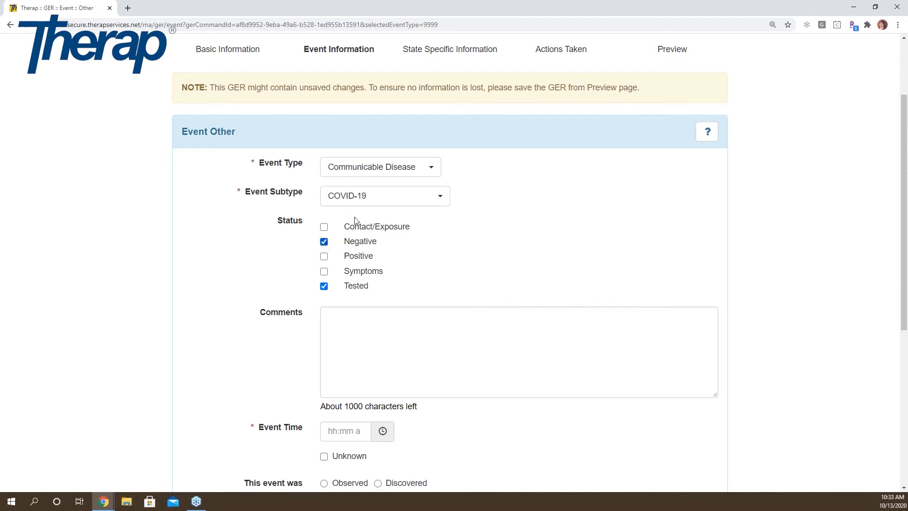
Look through the other Event Type choices and keep Communicable Disease selected
left_click(431, 171)
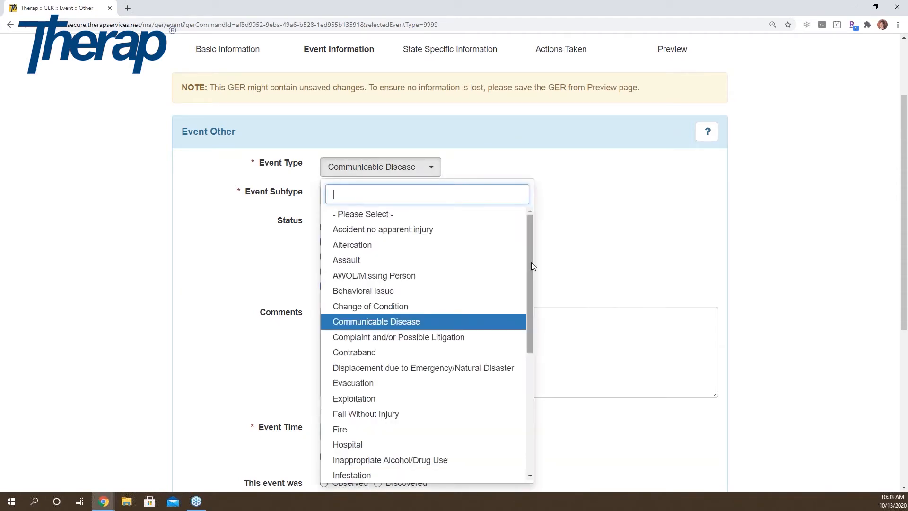
left_click_drag(531, 262, 529, 296)
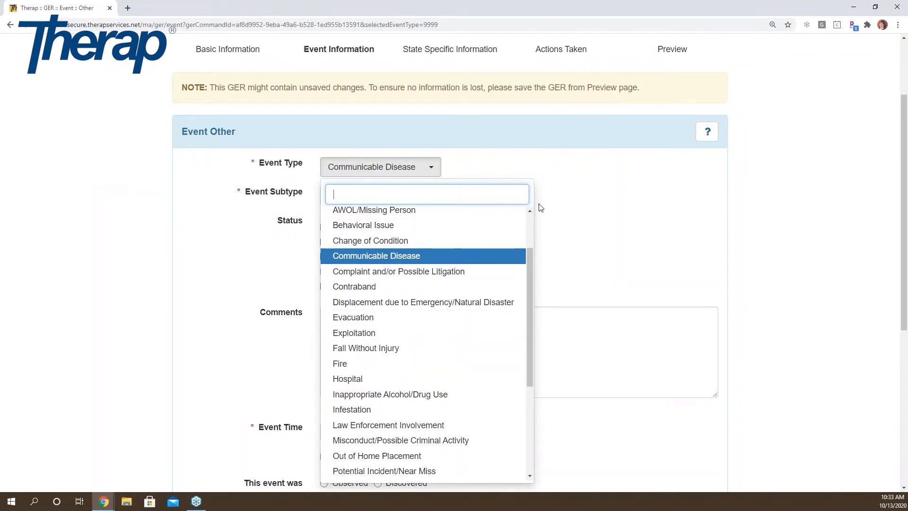
left_click(412, 256)
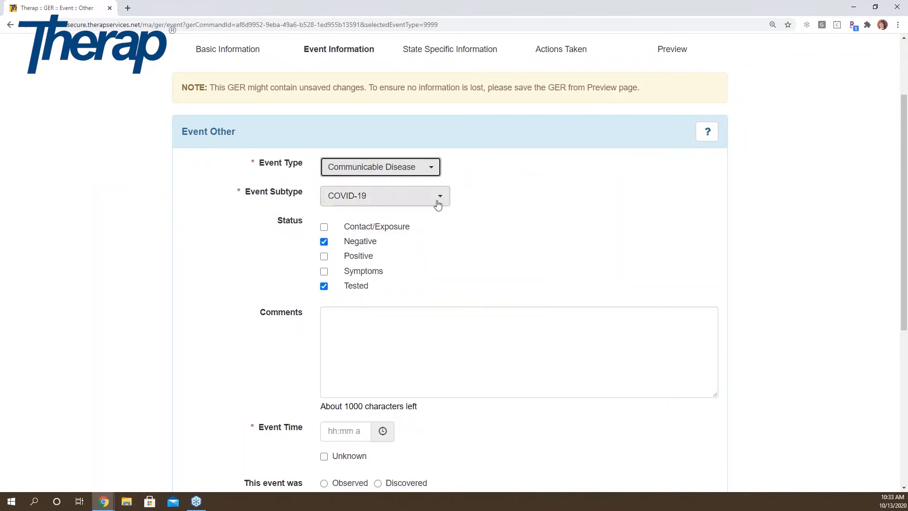
Enter "notes" in the Comments of the communicable disease event
left_click(377, 324)
type("no")
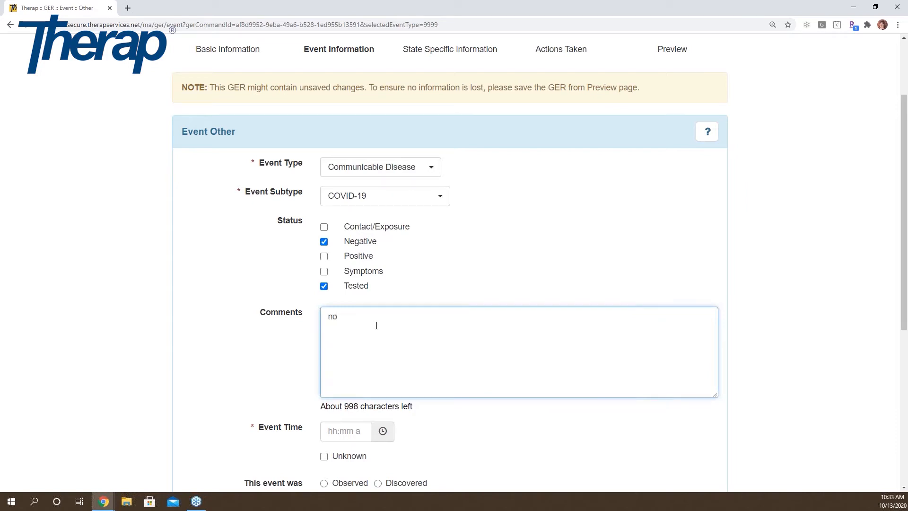
type("tes")
Set the Event Time to 10:00 am
scroll(904, 326, "down", 1)
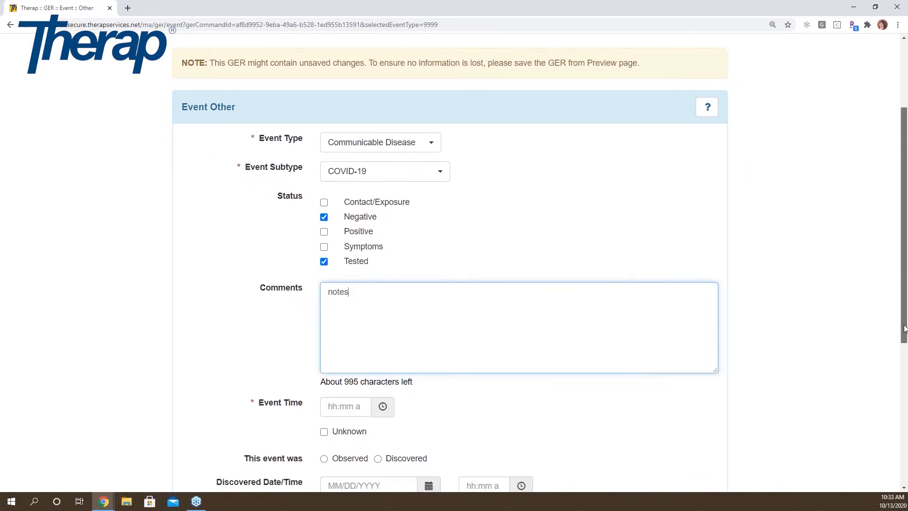
scroll(904, 326, "down", 4)
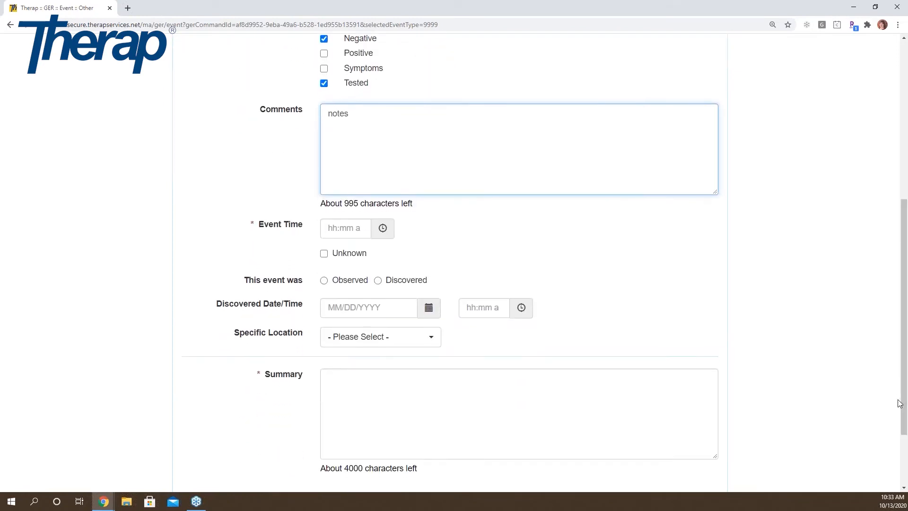
left_click(384, 229)
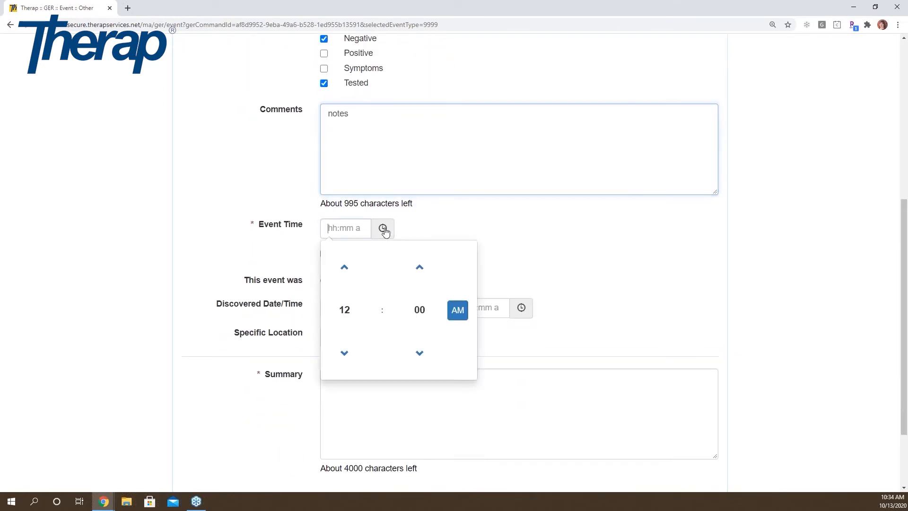
left_click(344, 309)
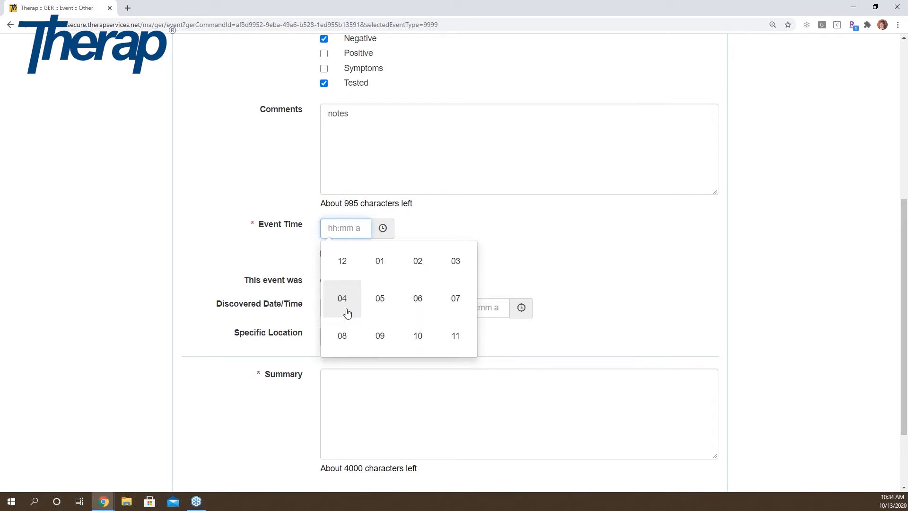
left_click(417, 335)
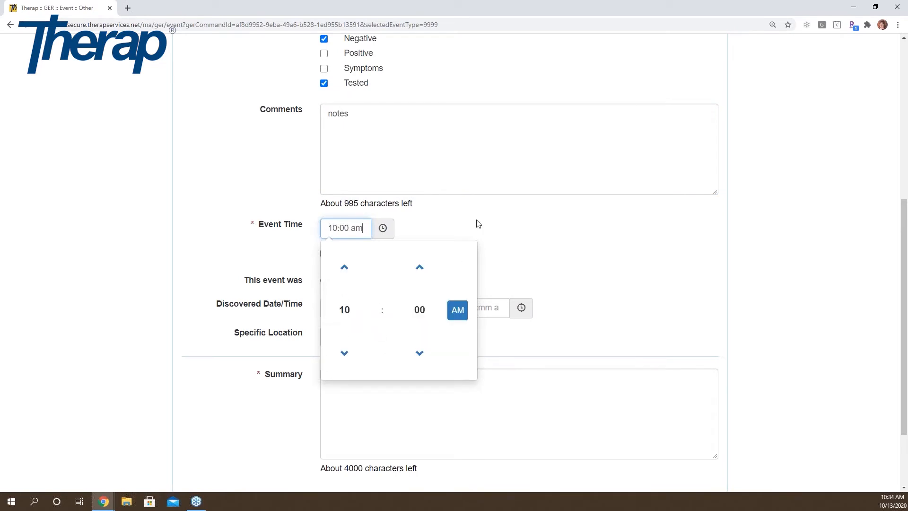
left_click(510, 226)
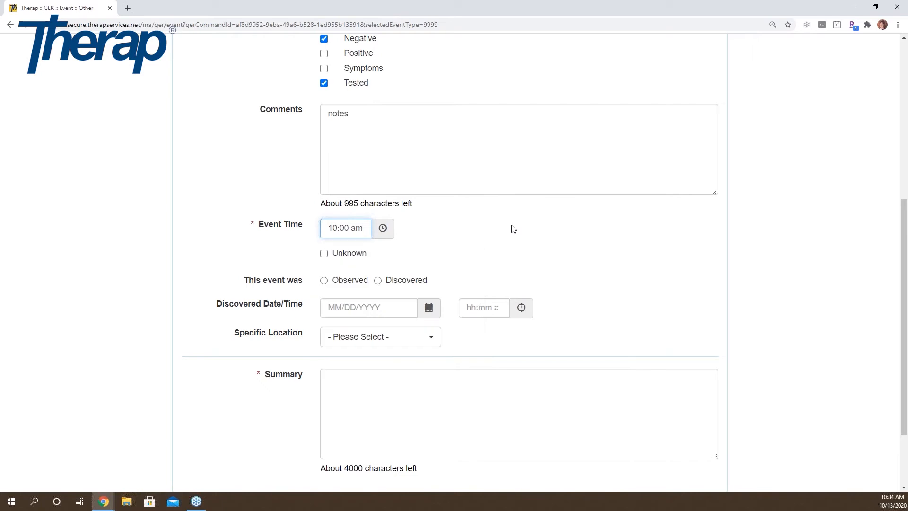
Mark the event as Observed and set its Specific Location to Other, specified as "testing facility"
left_click(325, 281)
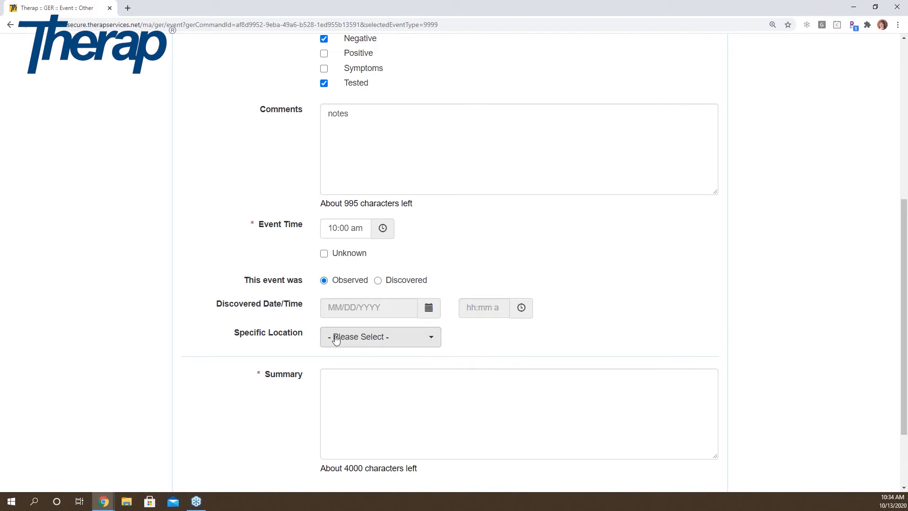
left_click(385, 337)
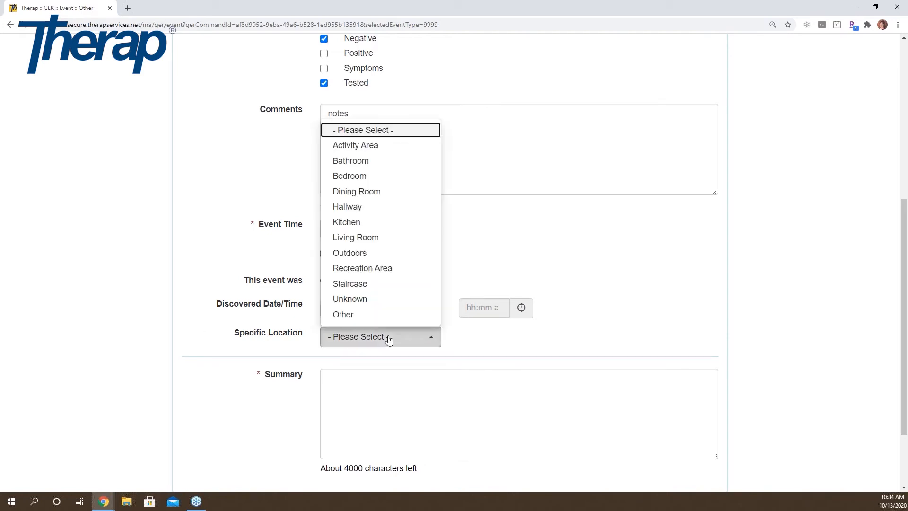
left_click(348, 316)
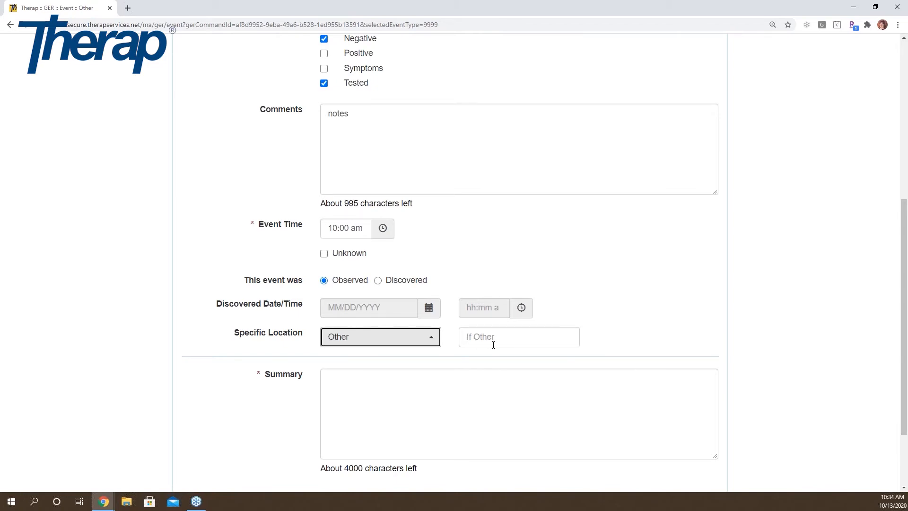
left_click(473, 339)
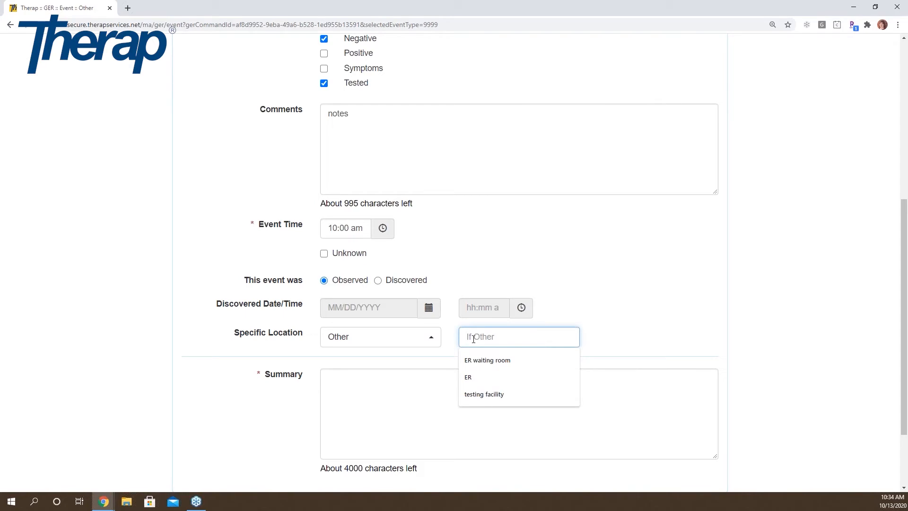
left_click(478, 393)
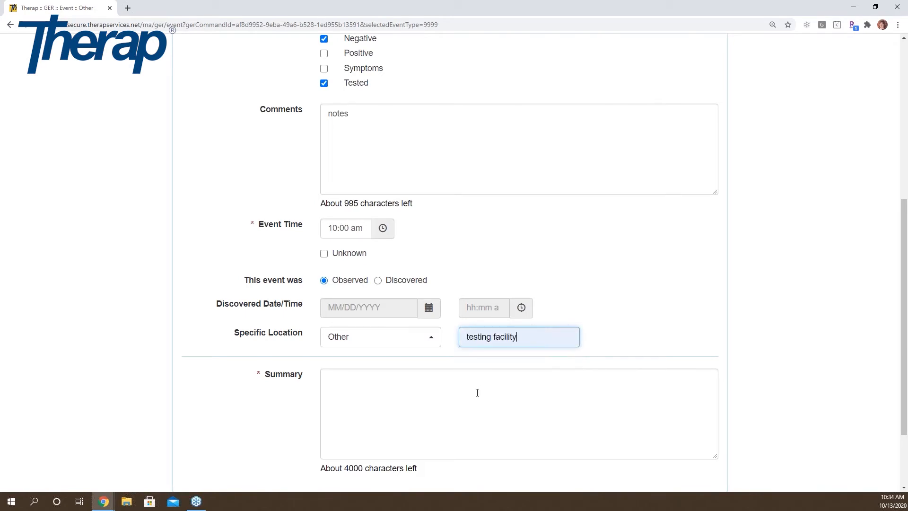
Enter "notes" as the event's Summary and submit the event details
left_click(442, 409)
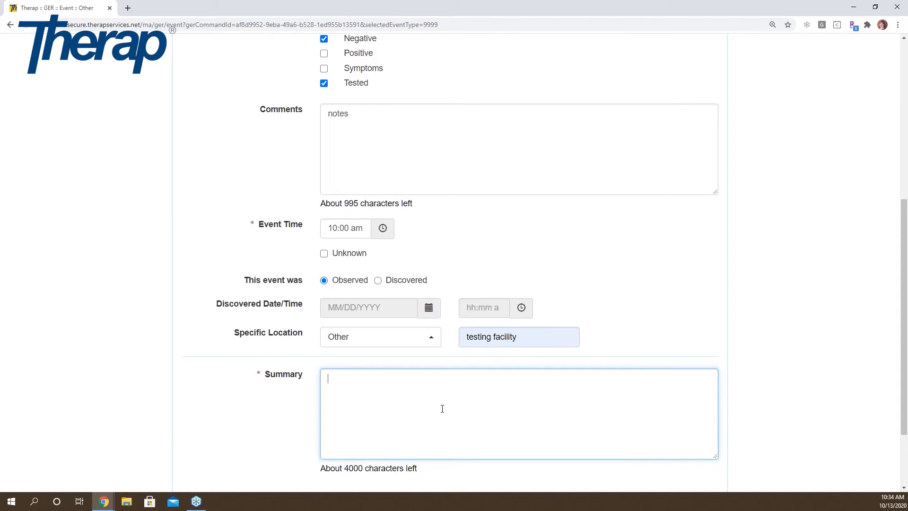
type("notes")
left_click_drag(904, 392, 904, 449)
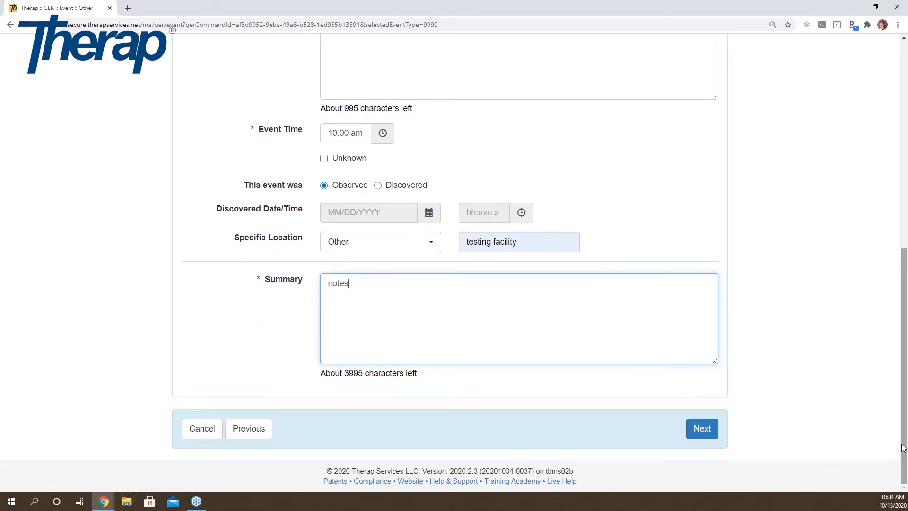
left_click(719, 428)
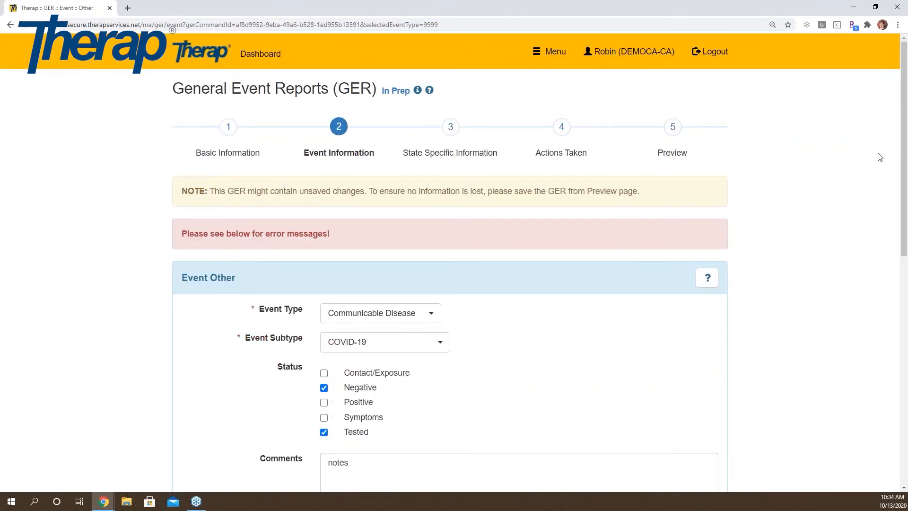
Correct the Event Time to 09:00 am and submit the event to return to the event list
left_click_drag(905, 149, 905, 290)
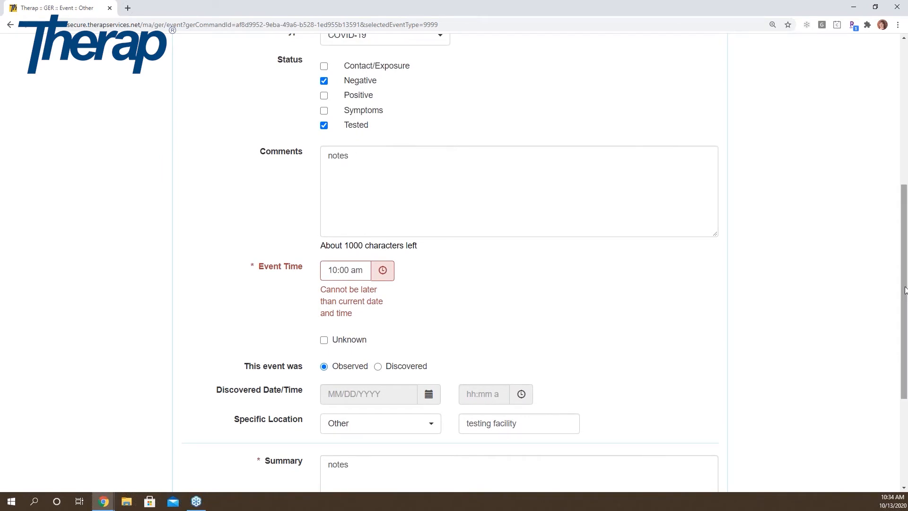
left_click(380, 273)
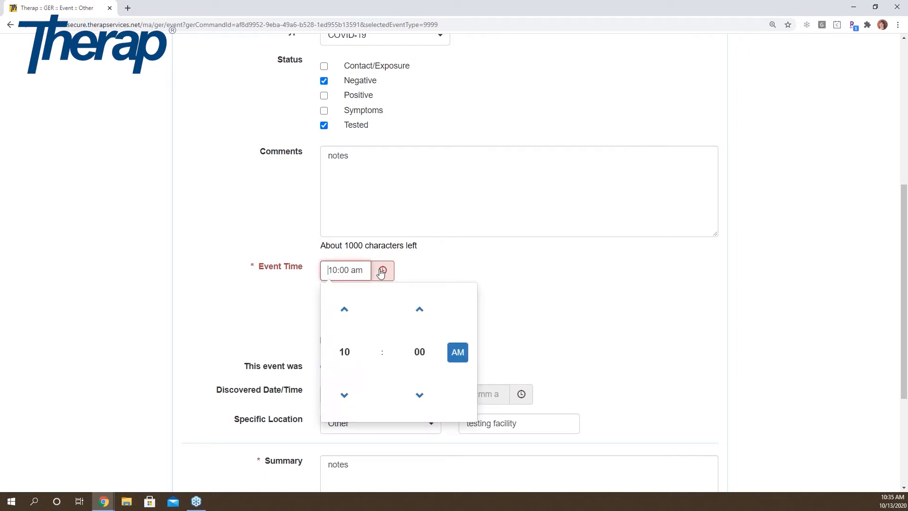
left_click(346, 352)
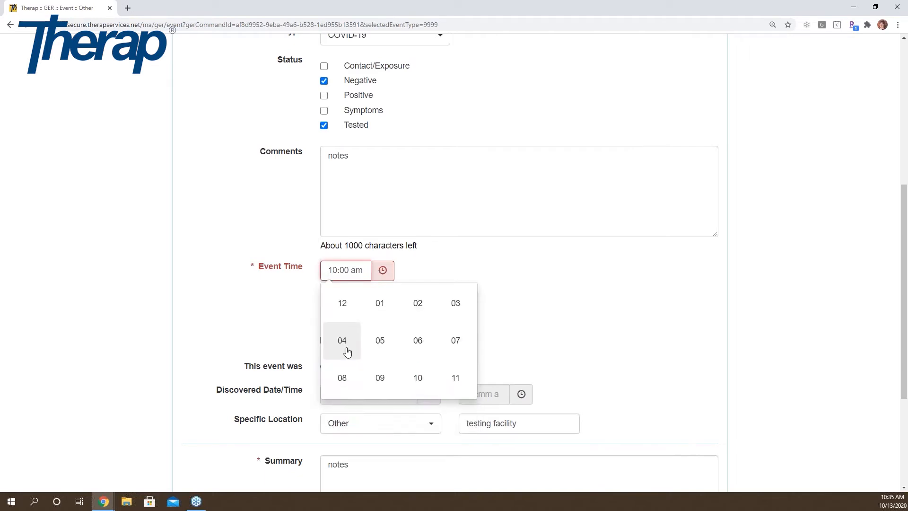
left_click(379, 377)
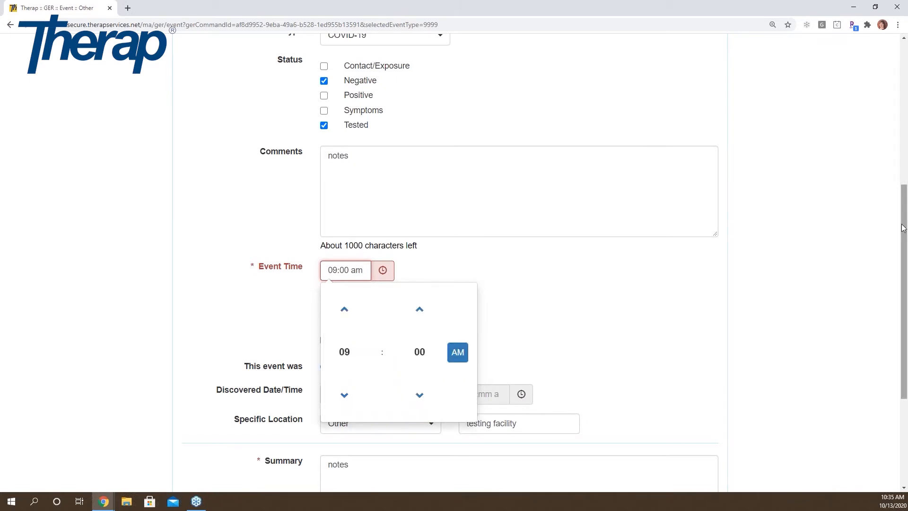
left_click_drag(903, 227, 898, 322)
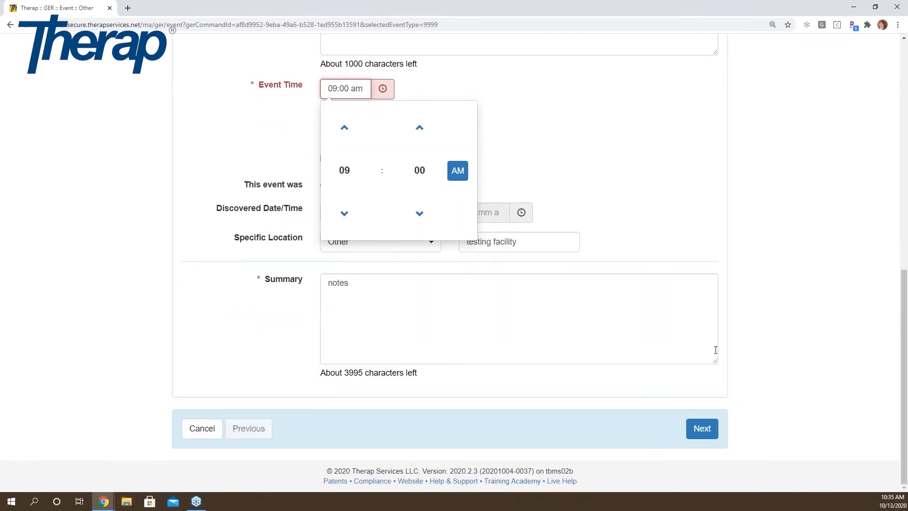
left_click(703, 427)
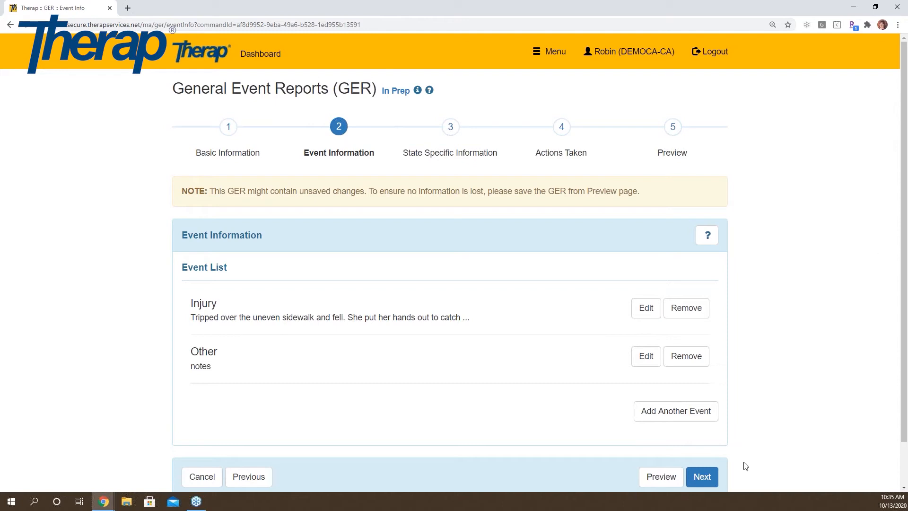
Continue past the event list and the State Specific Information, without adding a state form, to Actions Taken
left_click(704, 477)
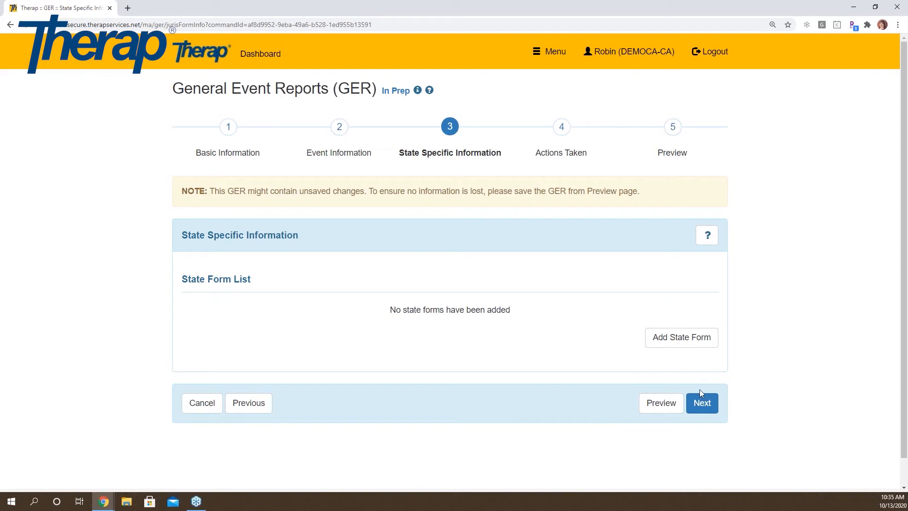
left_click(702, 404)
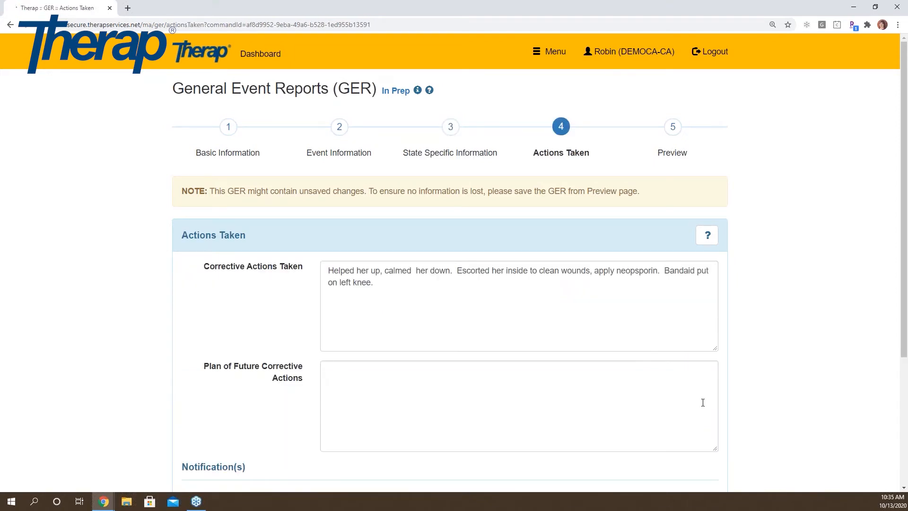
Enter "report sidewalk issue to city" as the Plan of Future Corrective Actions
left_click_drag(903, 129, 905, 208)
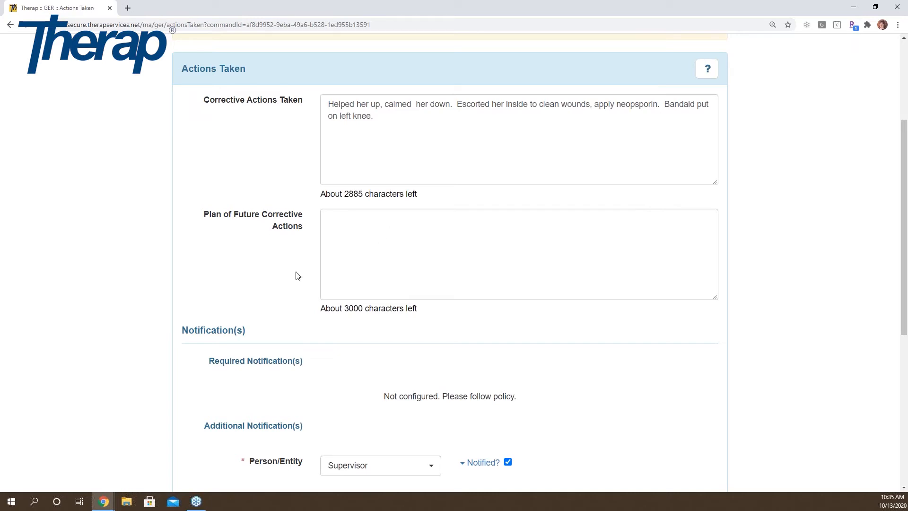
left_click(366, 234)
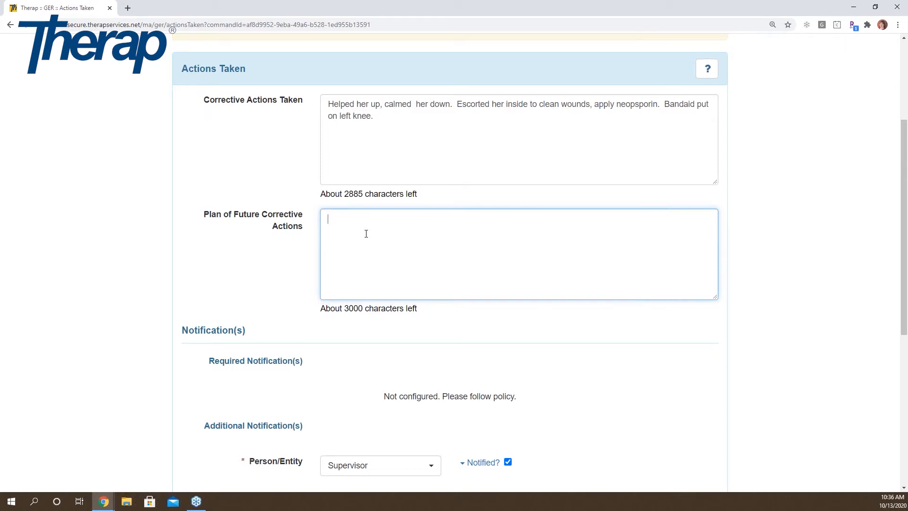
type("report sidewalk issue to city")
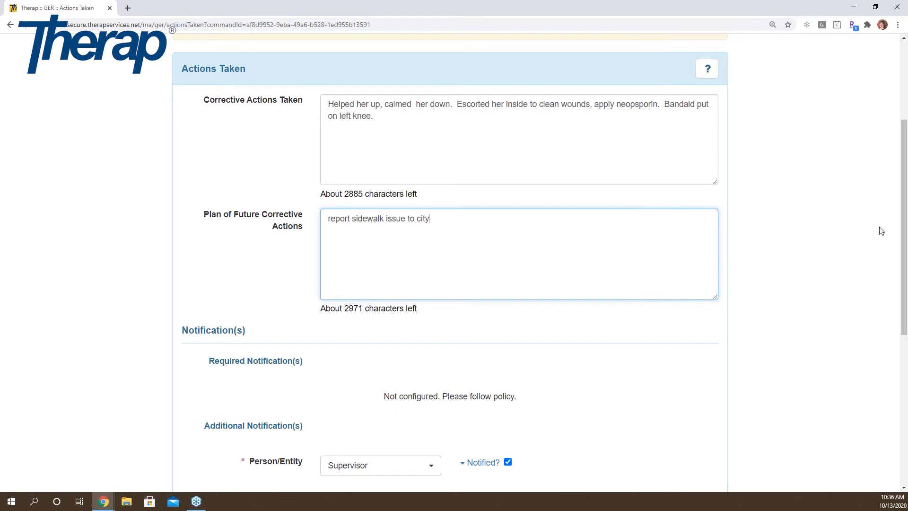
Show the notification details of the Supervisor under Additional Notification(s), keeping the Supervisor marked as notified
left_click_drag(904, 233, 893, 355)
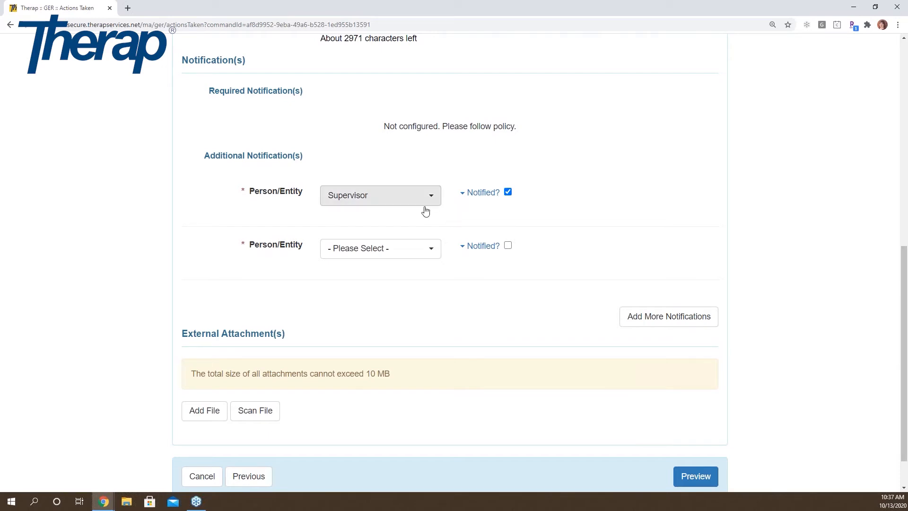
left_click(509, 193)
left_click(508, 194)
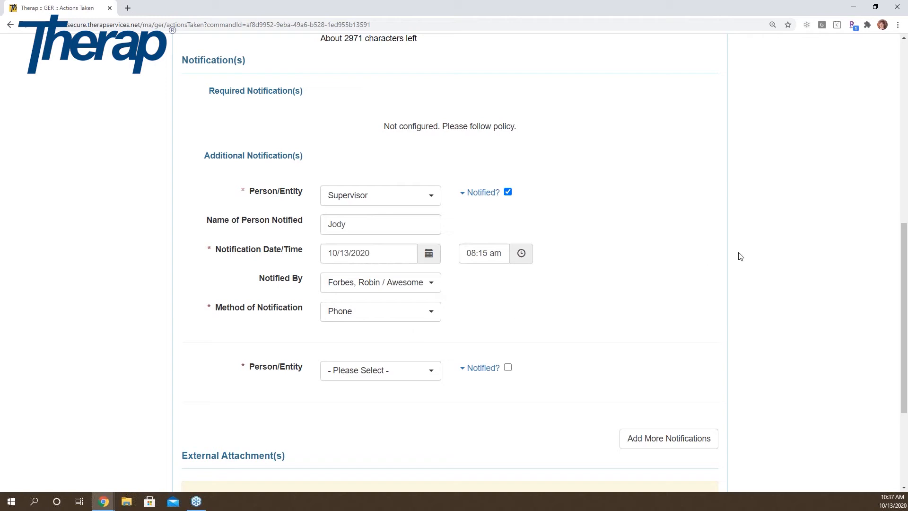
Set the second additional notification to Case Manager, mark it as notified and enter the notified person's name
left_click_drag(904, 258, 904, 309)
left_click(434, 261)
left_click(433, 260)
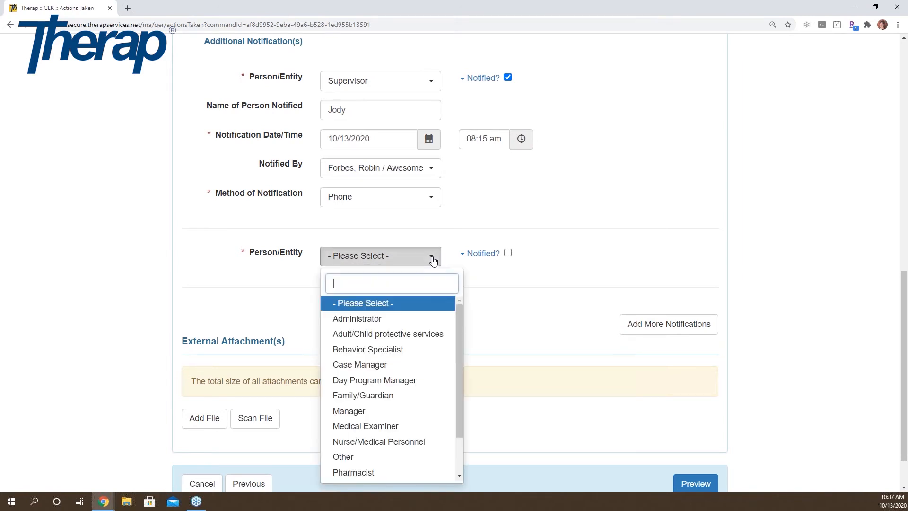
left_click(390, 364)
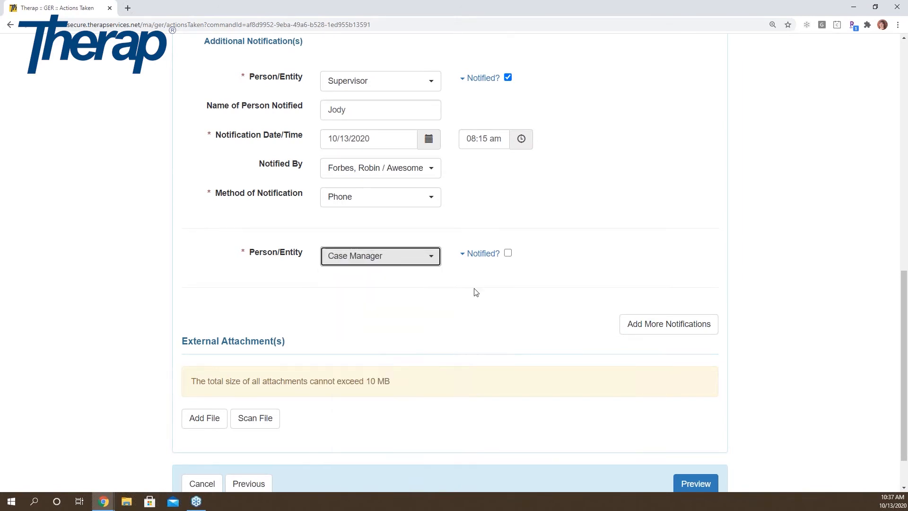
left_click(507, 254)
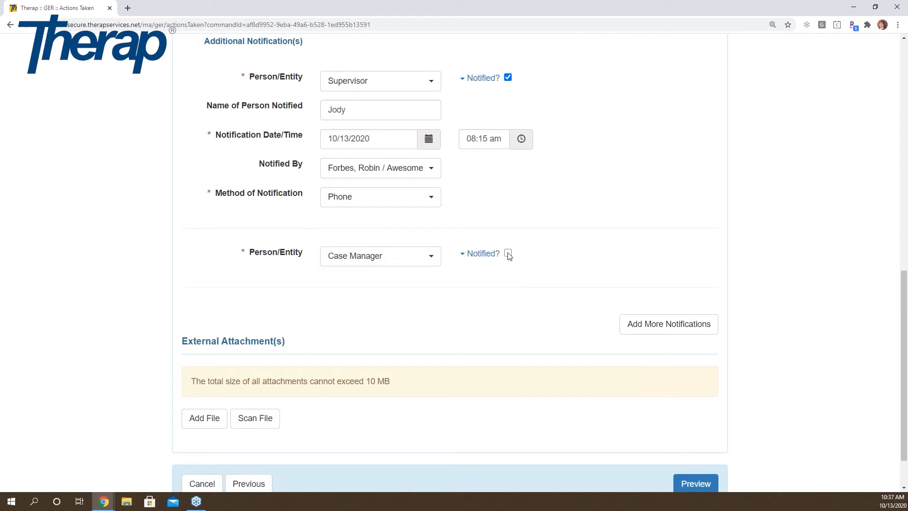
left_click(377, 286)
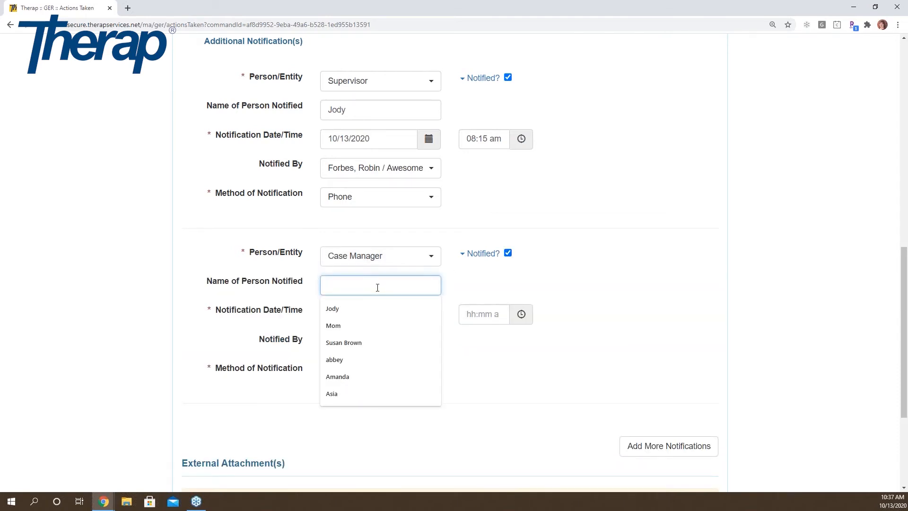
type("Ana")
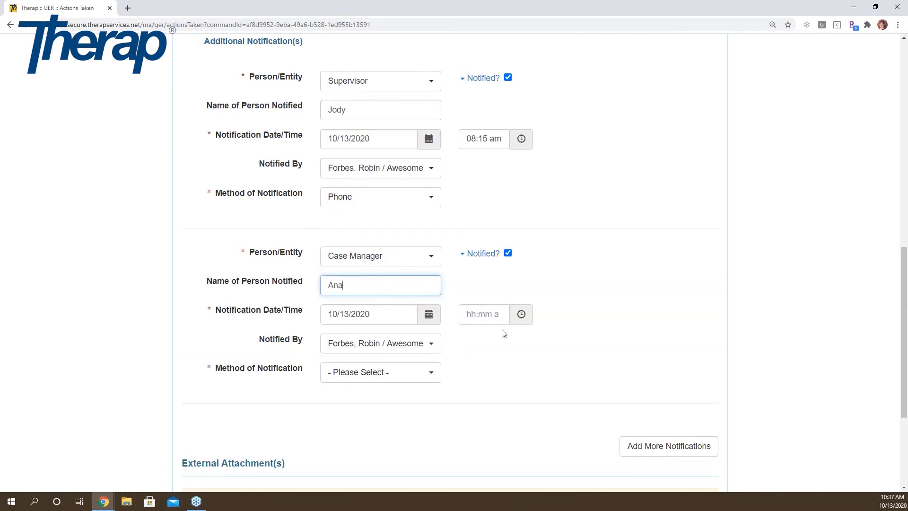
Set the Case Manager notification's time to 08:30 am and its Method of Notification to Left Message
left_click(520, 314)
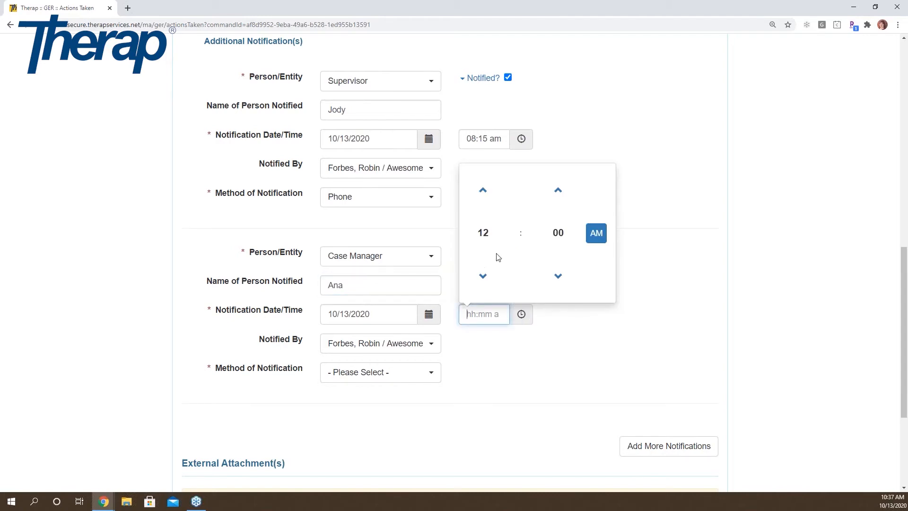
left_click(482, 233)
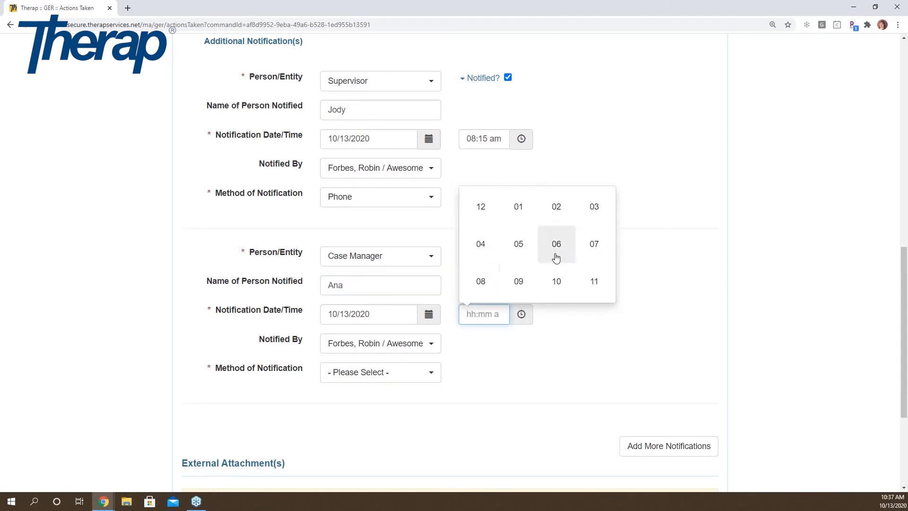
left_click(480, 280)
left_click(557, 234)
left_click(558, 240)
left_click(561, 328)
left_click(431, 374)
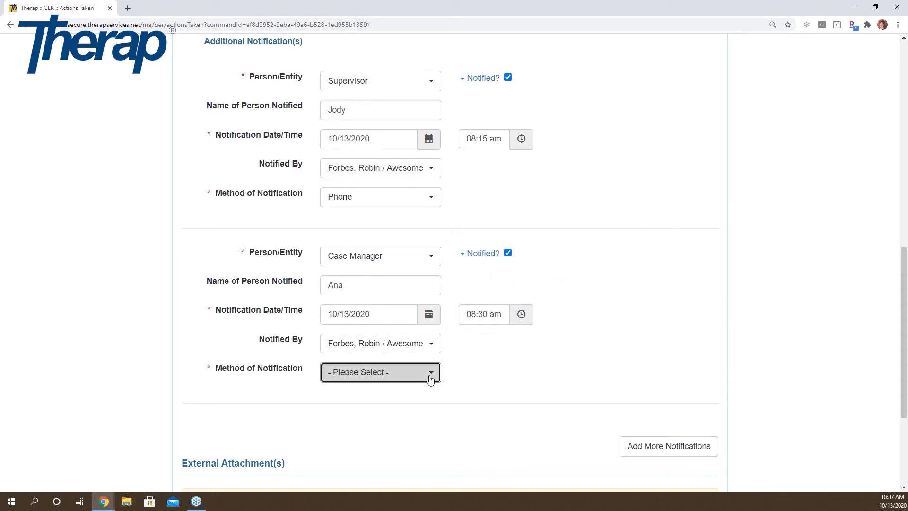
left_click(430, 374)
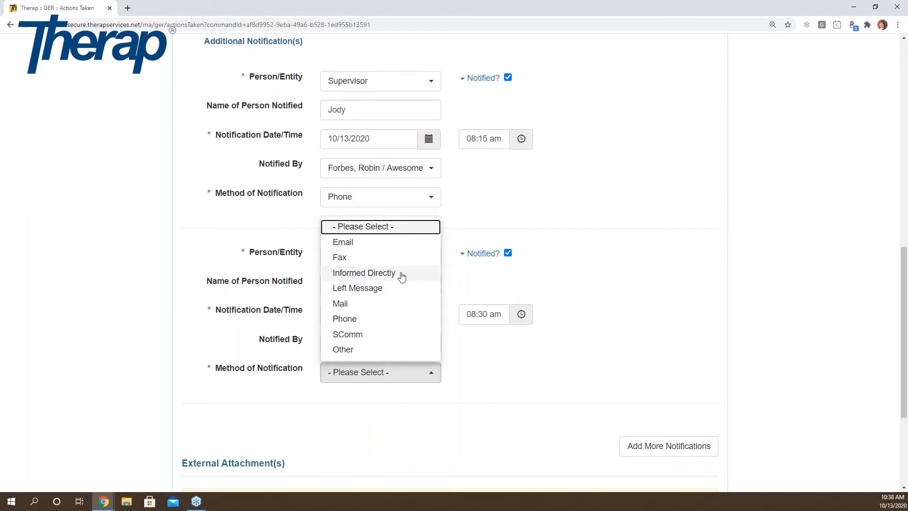
left_click(381, 286)
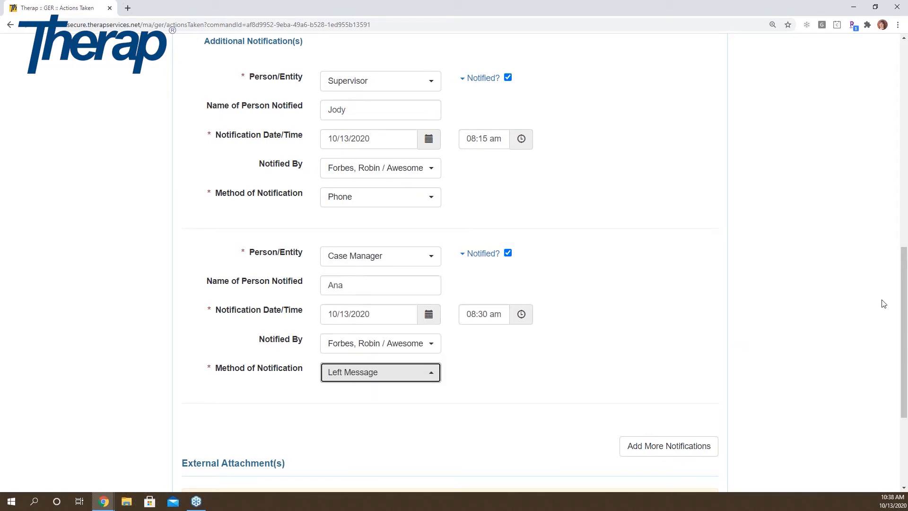
Attach the desktop file "Medication Details for sliding scale in the Medication History.PNG" to the report with the description "ER Paperwork"
left_click_drag(904, 310, 903, 389)
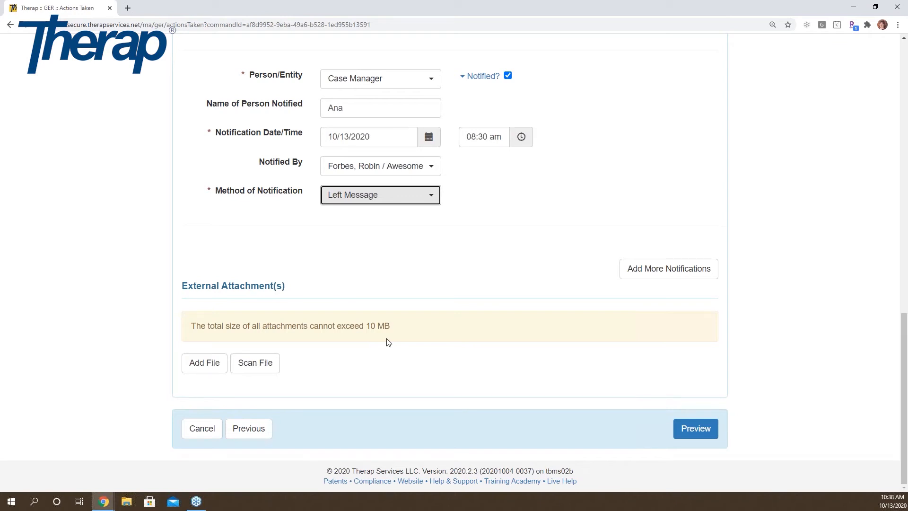
left_click(213, 364)
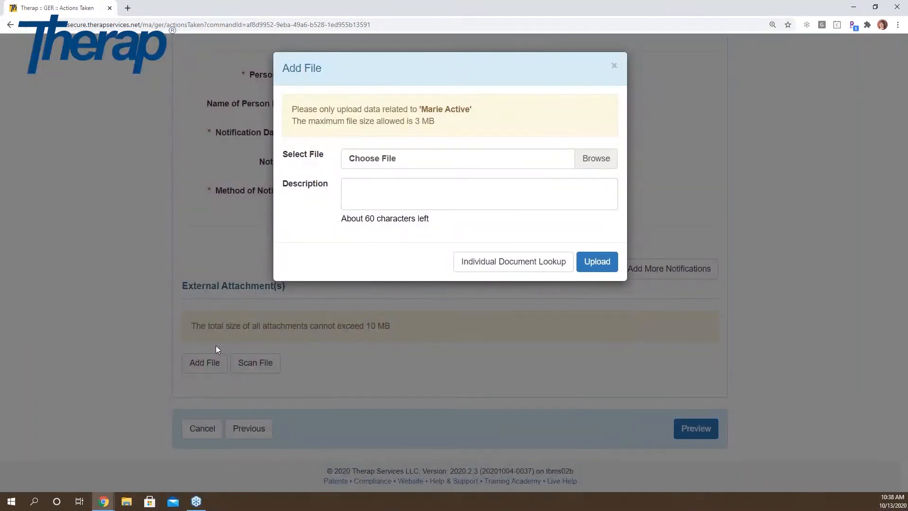
left_click(593, 159)
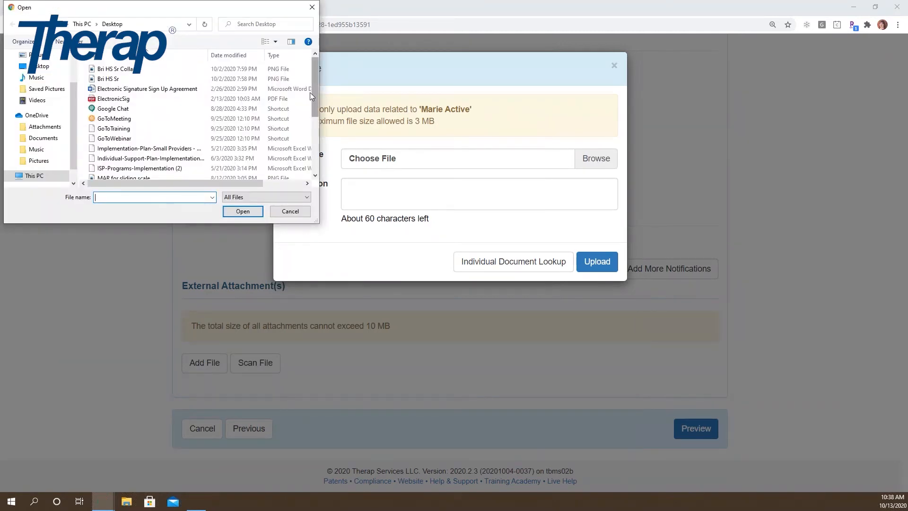
left_click_drag(317, 95, 318, 135)
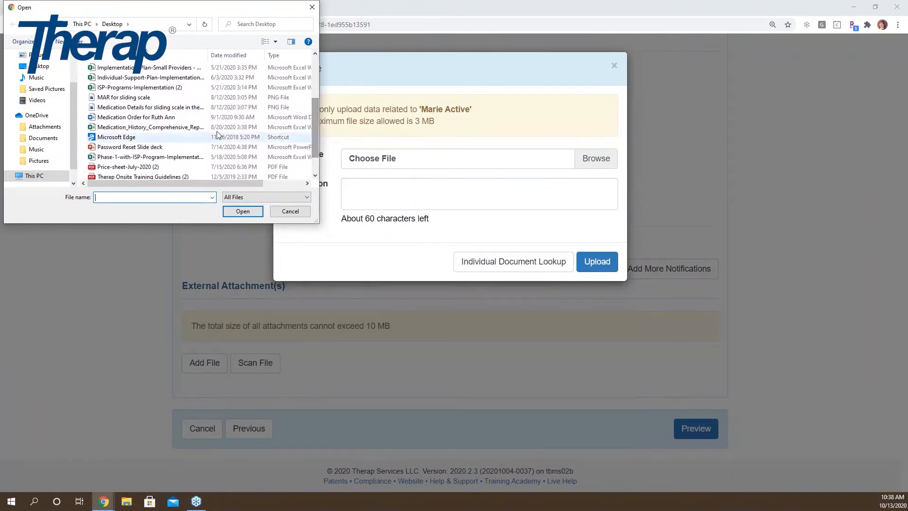
left_click(142, 108)
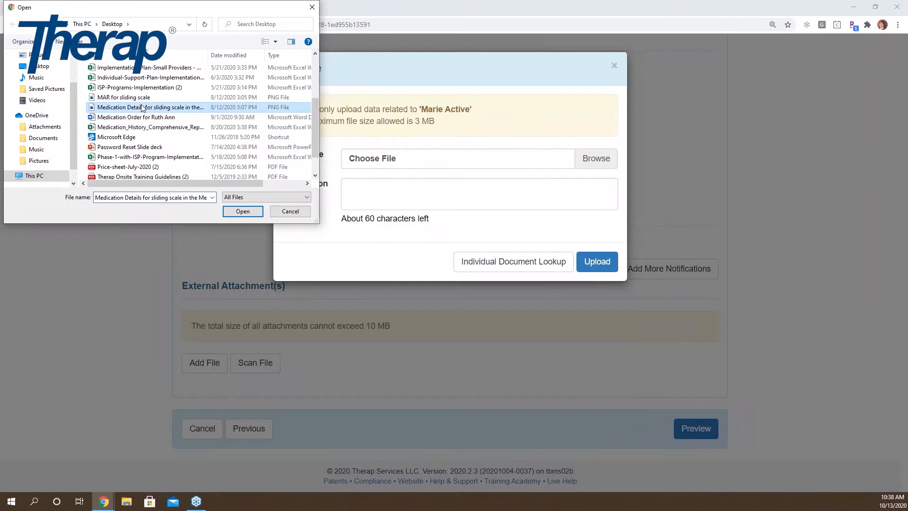
left_click(242, 211)
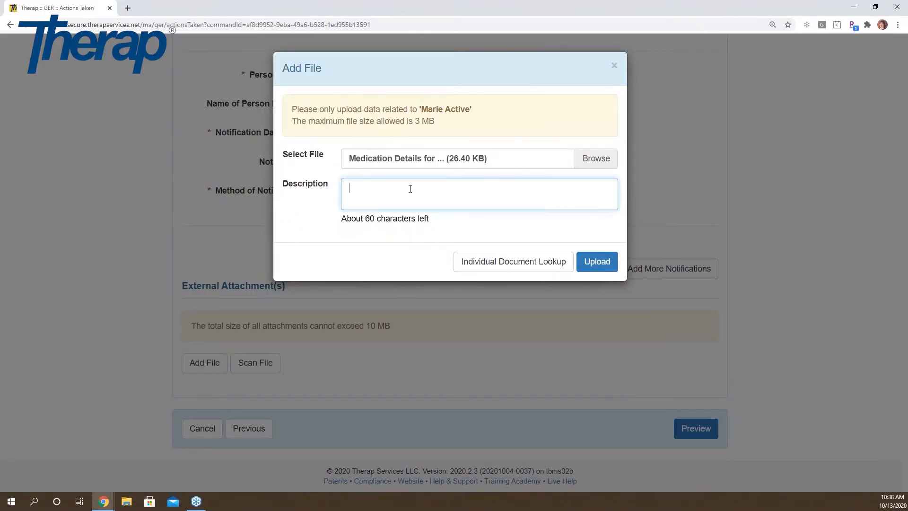
type("ER Paperwork")
left_click(593, 261)
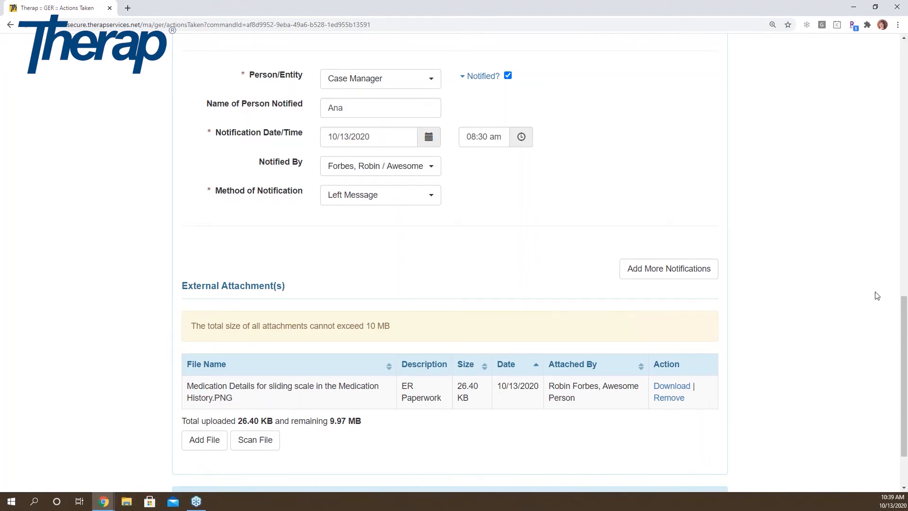
Proceed from Actions Taken to the report's Preview and look over its Basic Information
left_click_drag(904, 311, 905, 355)
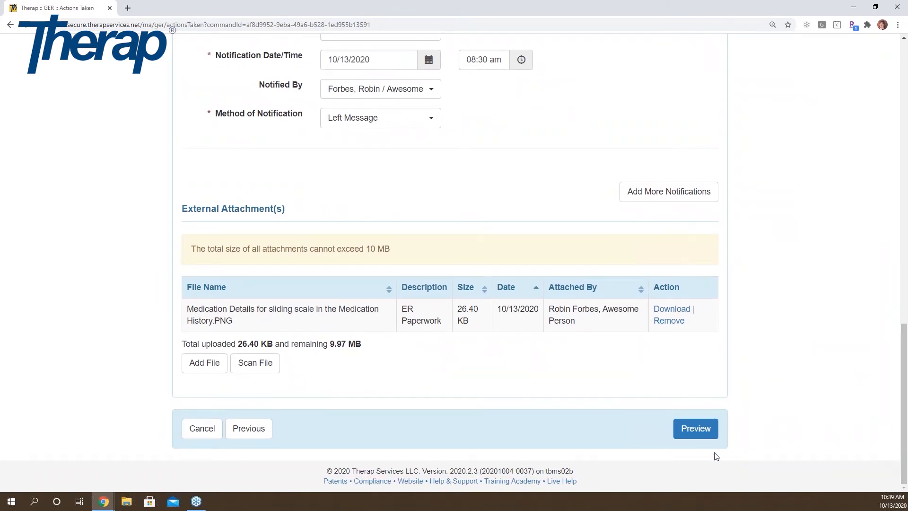
left_click(702, 428)
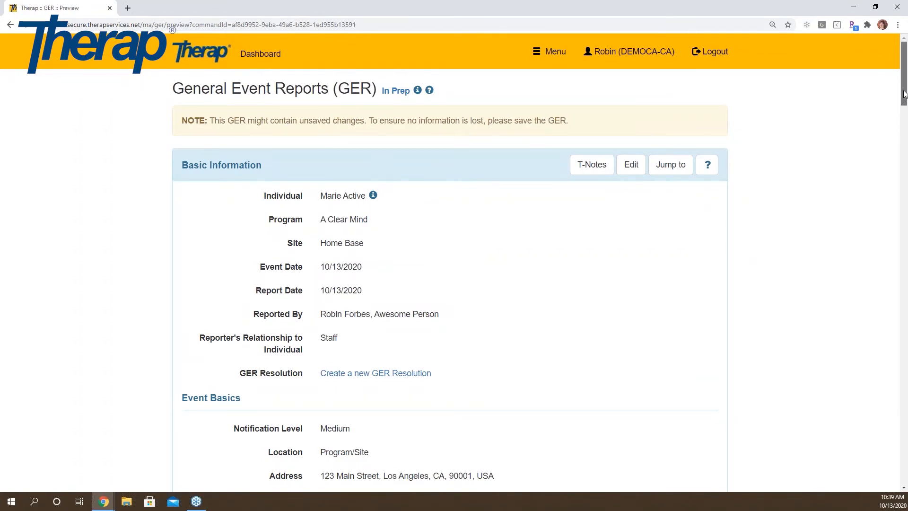
scroll(902, 98, "down", 2)
left_click_drag(904, 98, 905, 104)
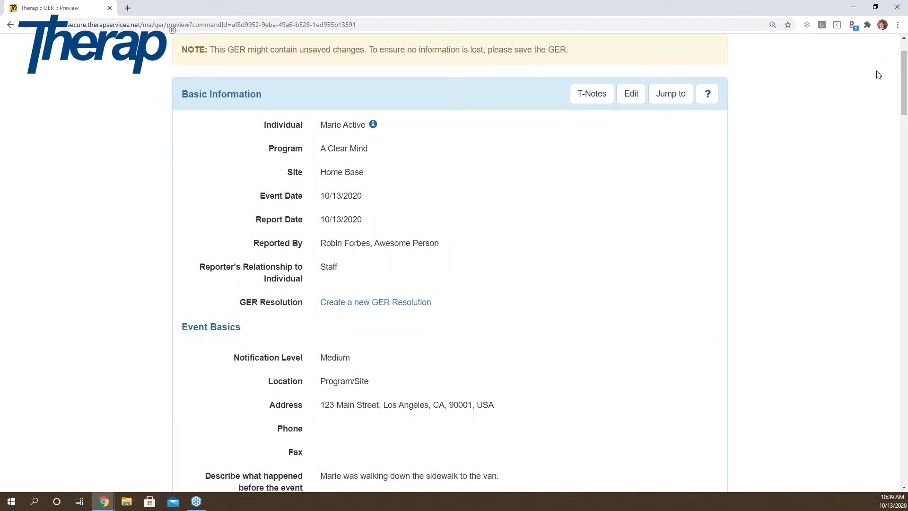
Add a blue T-Note reading "Notification of family" to the report
left_click(587, 95)
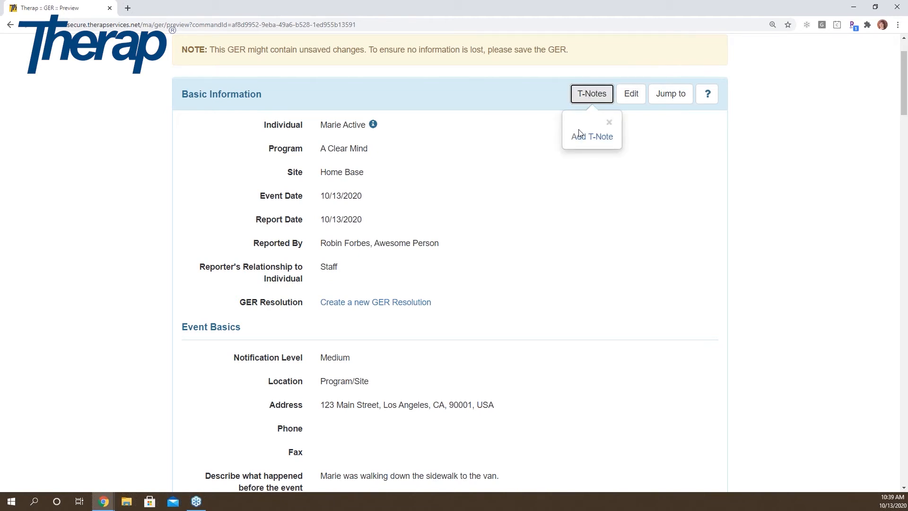
left_click(586, 138)
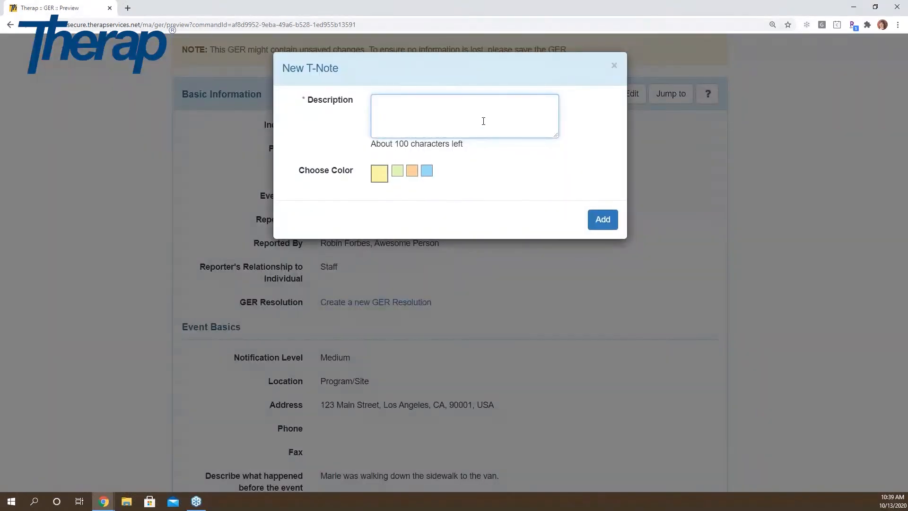
type("Notificat")
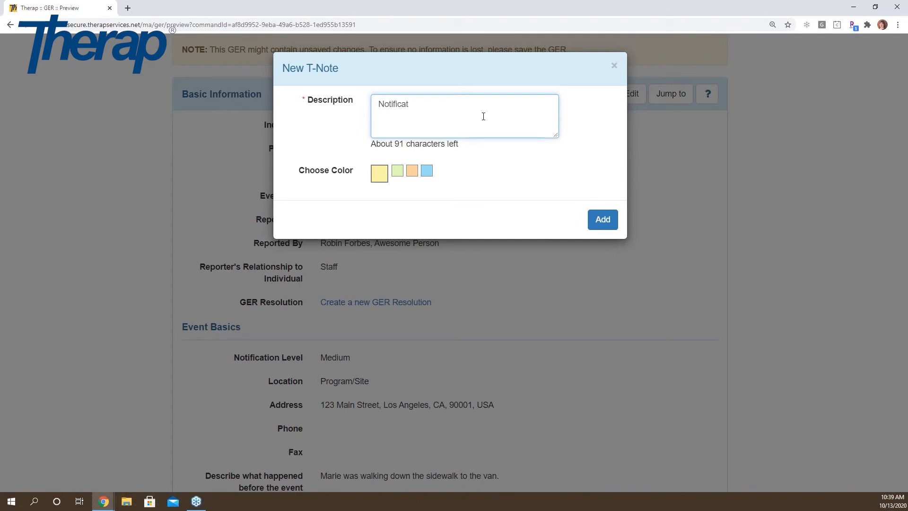
type("ion of family")
left_click(426, 172)
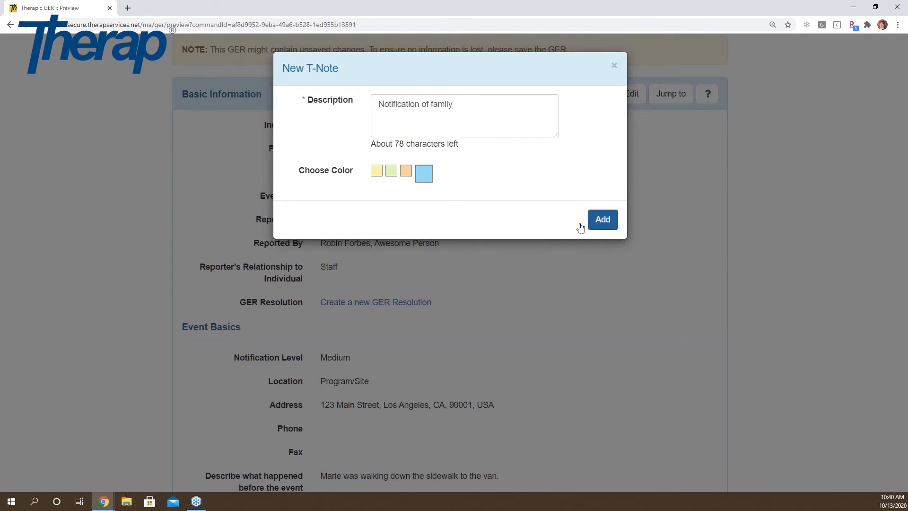
left_click(607, 221)
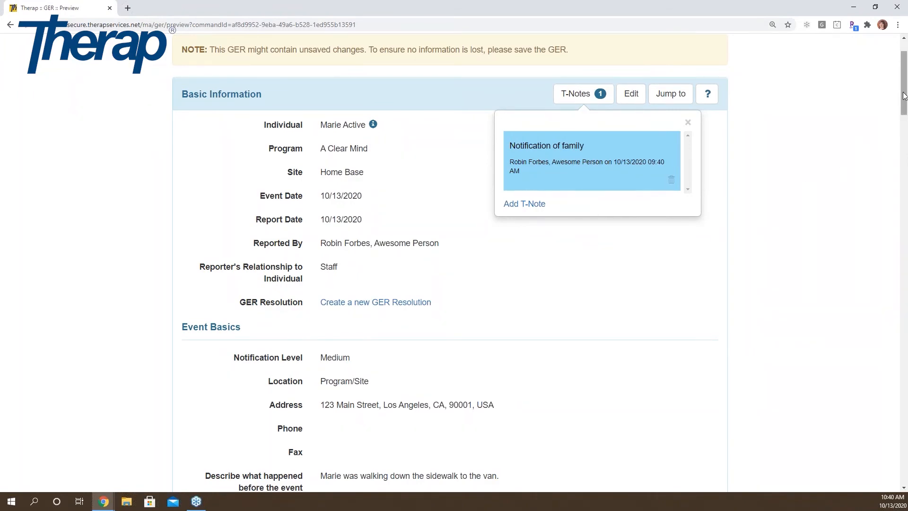
Mark the report as reviewed in Review/Followup Comments and ready the Review Comments field for entry
left_click_drag(903, 95, 905, 107)
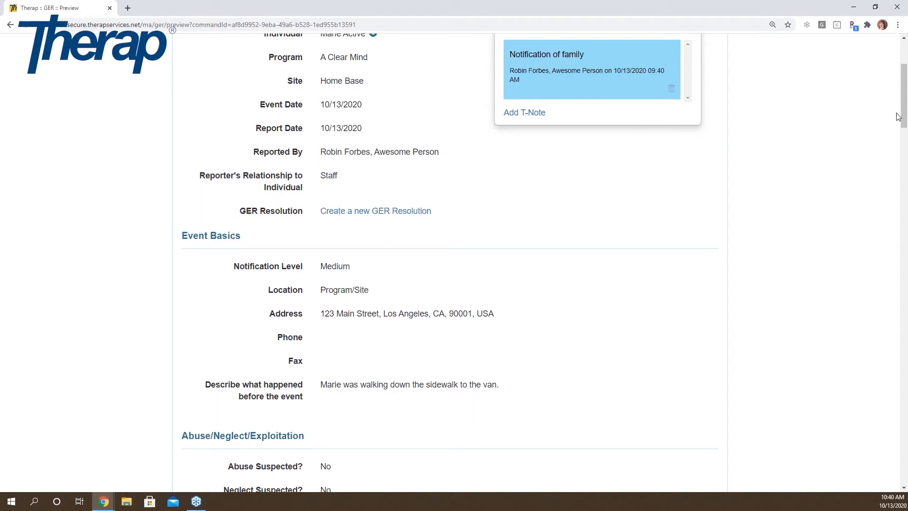
left_click_drag(904, 116, 906, 428)
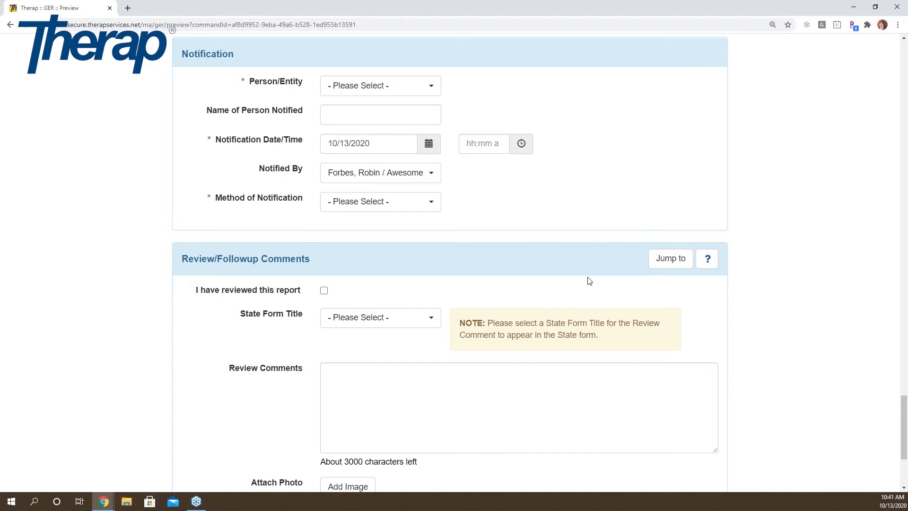
left_click(324, 291)
left_click(344, 375)
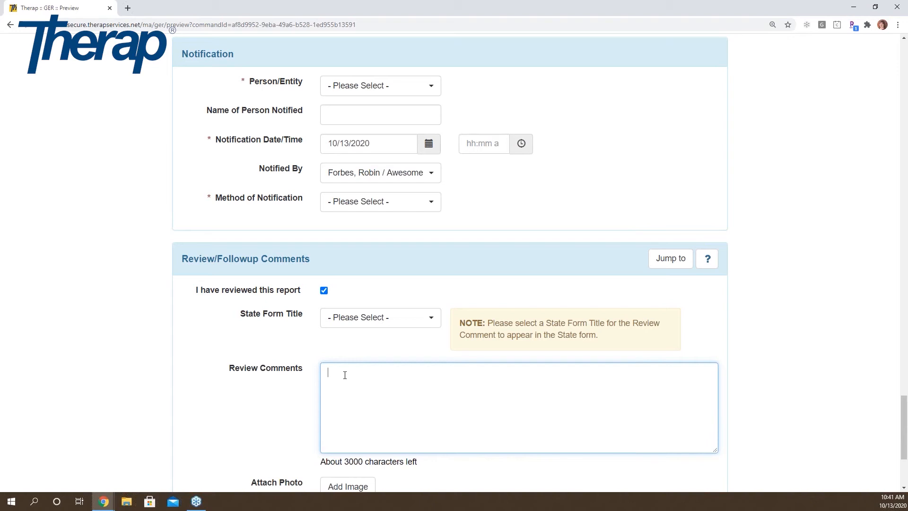
Approve the General Event Report without a State form, accepting the deletion of its T-Notes
left_click_drag(899, 401, 861, 435)
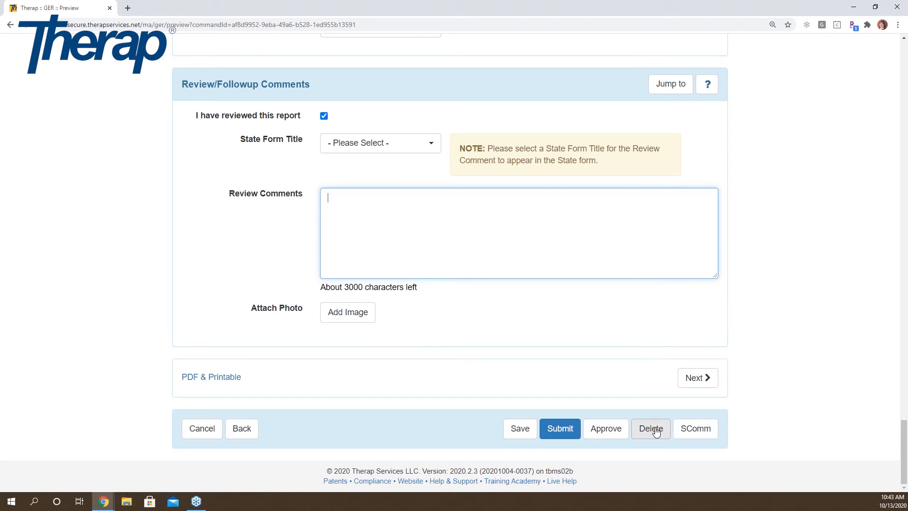
left_click(611, 428)
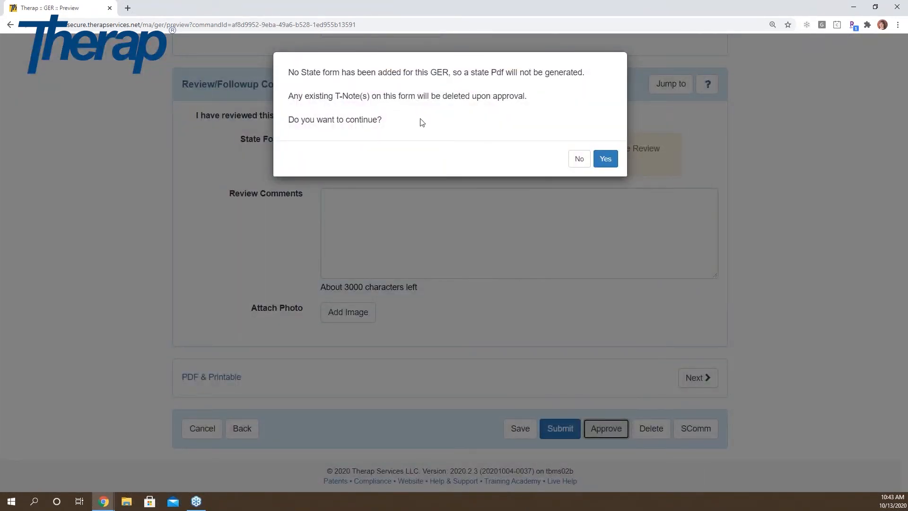
left_click(604, 159)
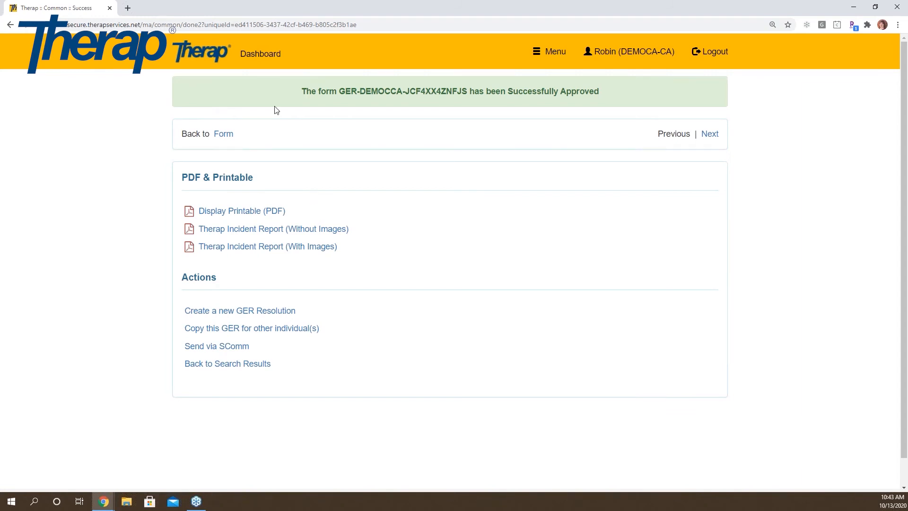
Examine the PDF Preference section of the Provider Preferences under Admin, and return to the Dashboard
left_click(261, 54)
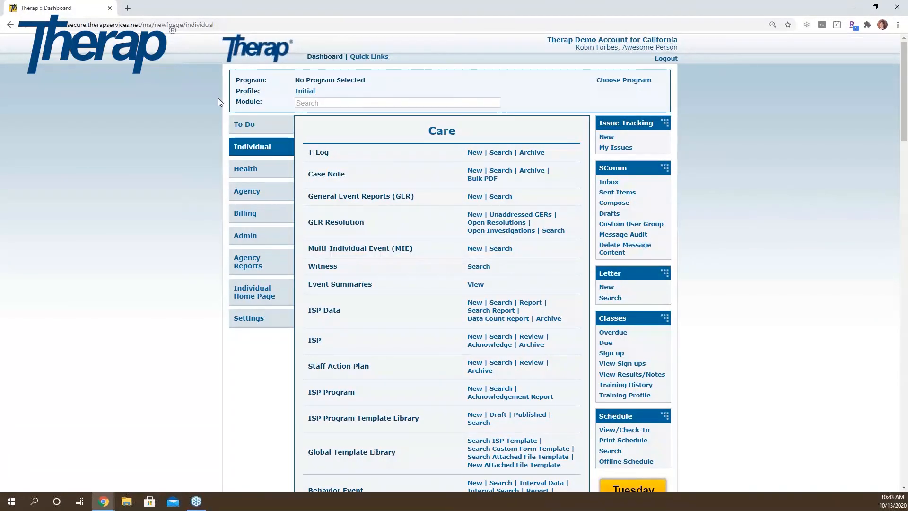
left_click(242, 238)
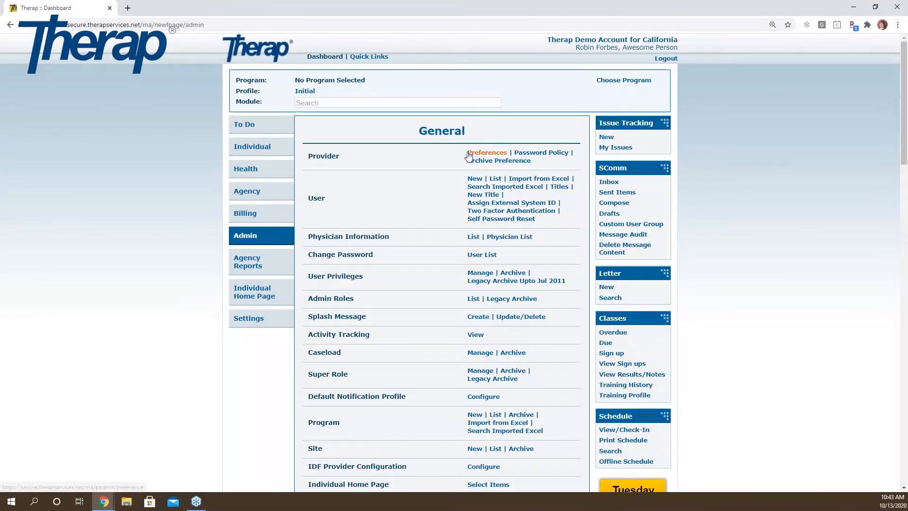
left_click(492, 155)
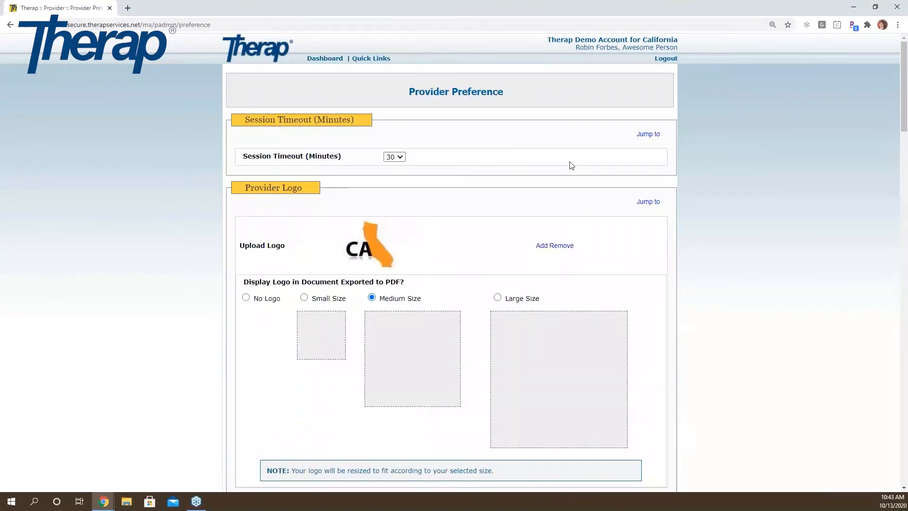
left_click_drag(906, 110, 905, 125)
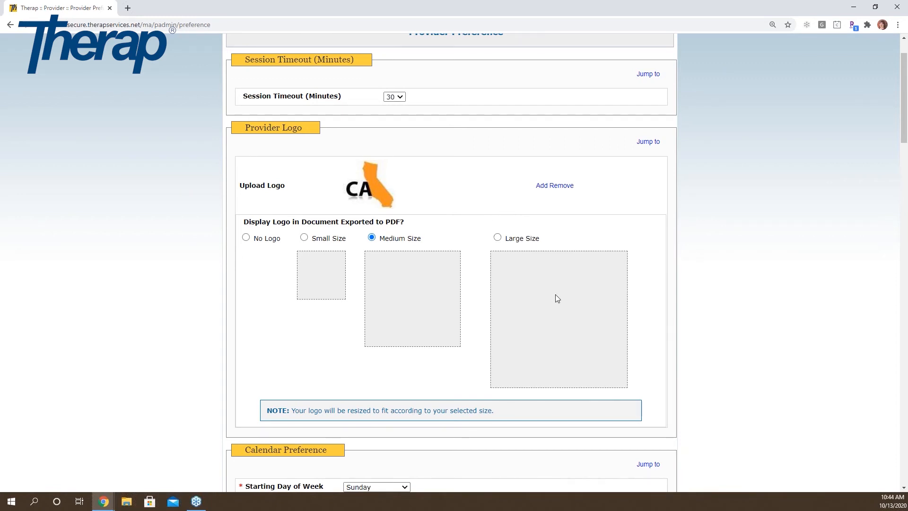
left_click_drag(903, 106, 904, 359)
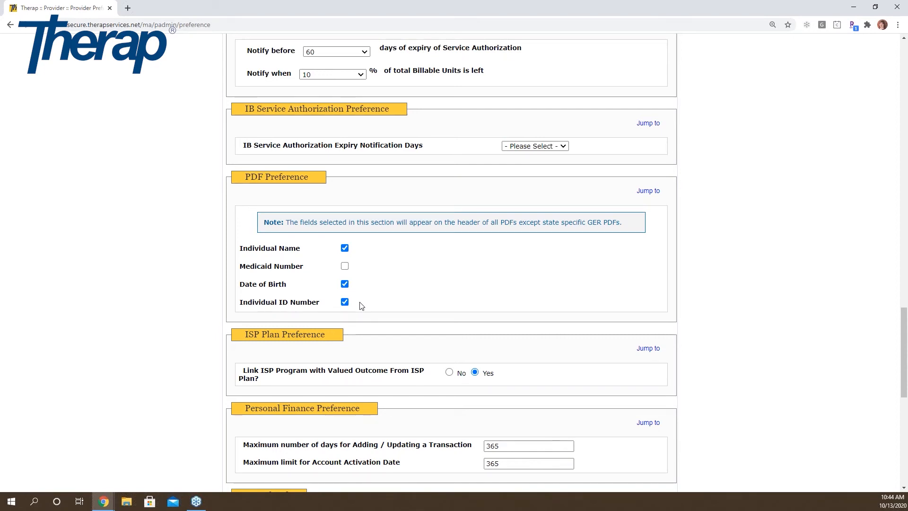
left_click_drag(903, 331, 877, 61)
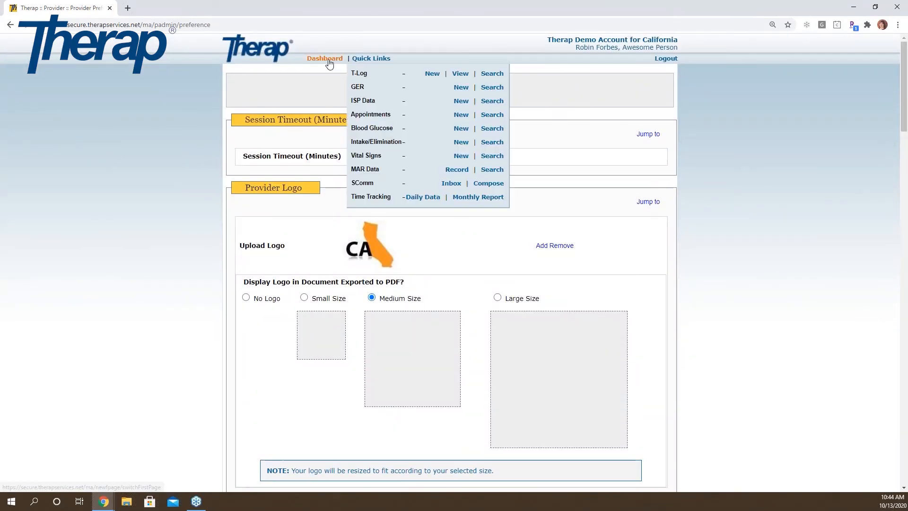
left_click(328, 59)
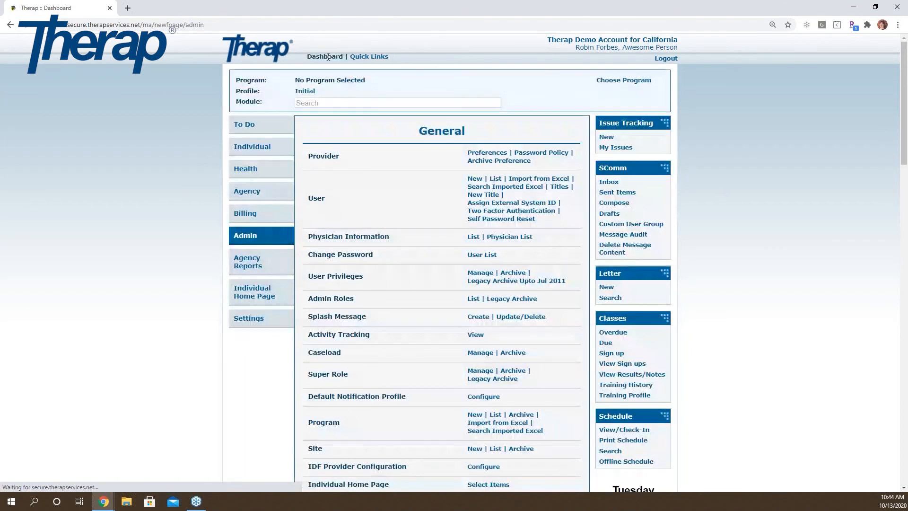
Search the General Event Reports from the To Do list for the individual, keeping the default Entered Date From
left_click(249, 121)
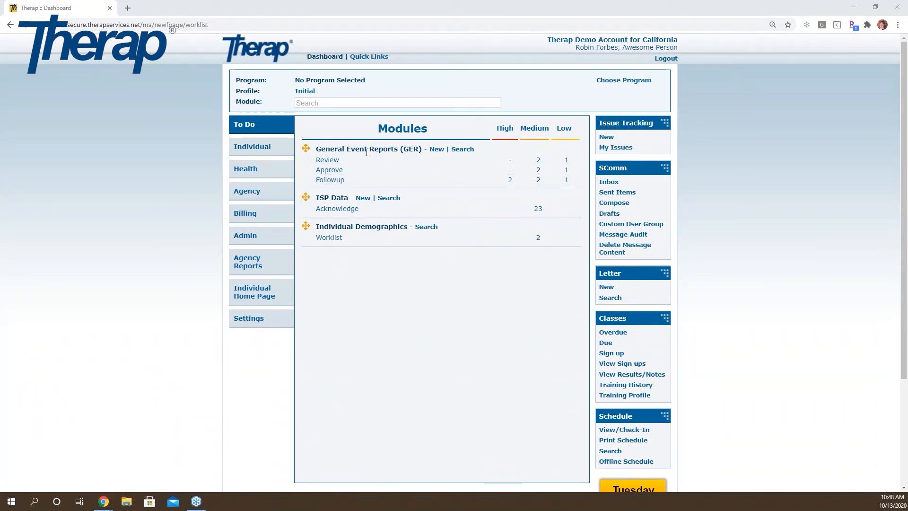
left_click(462, 151)
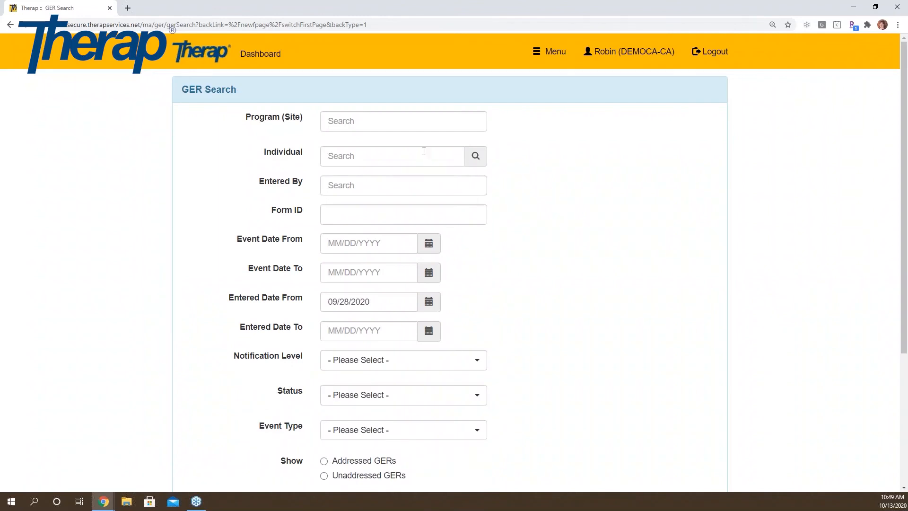
left_click(360, 163)
type("marie")
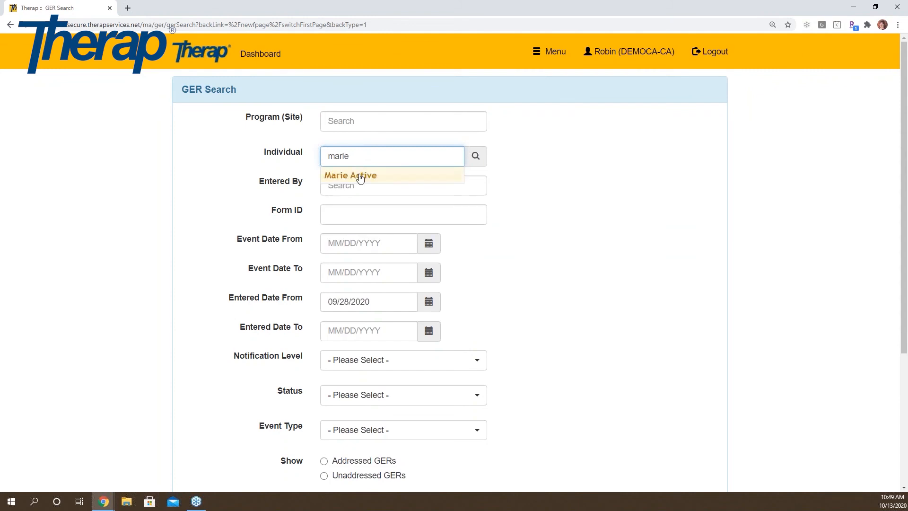
left_click(359, 176)
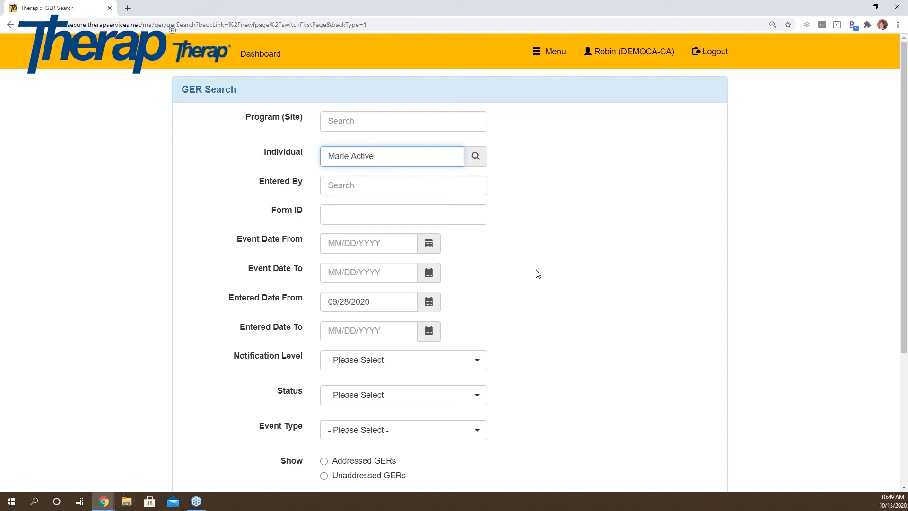
scroll(894, 255, "down", 4)
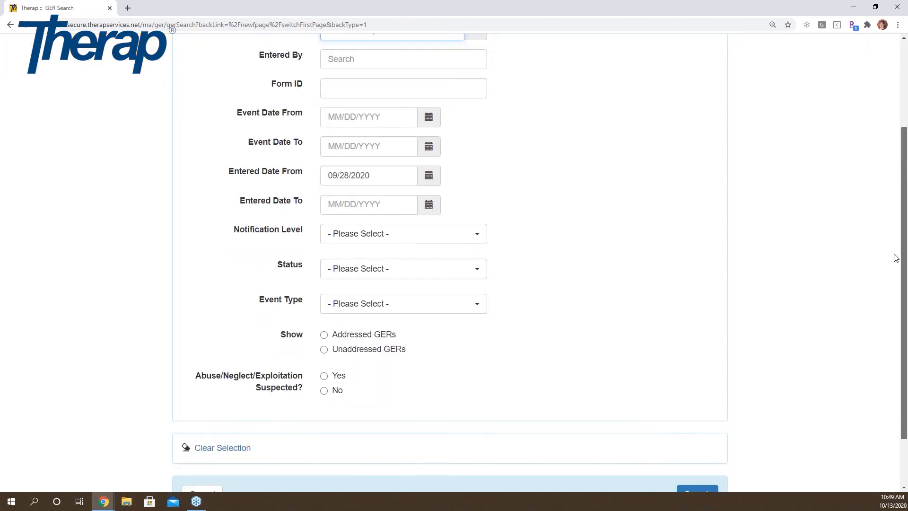
left_click(703, 431)
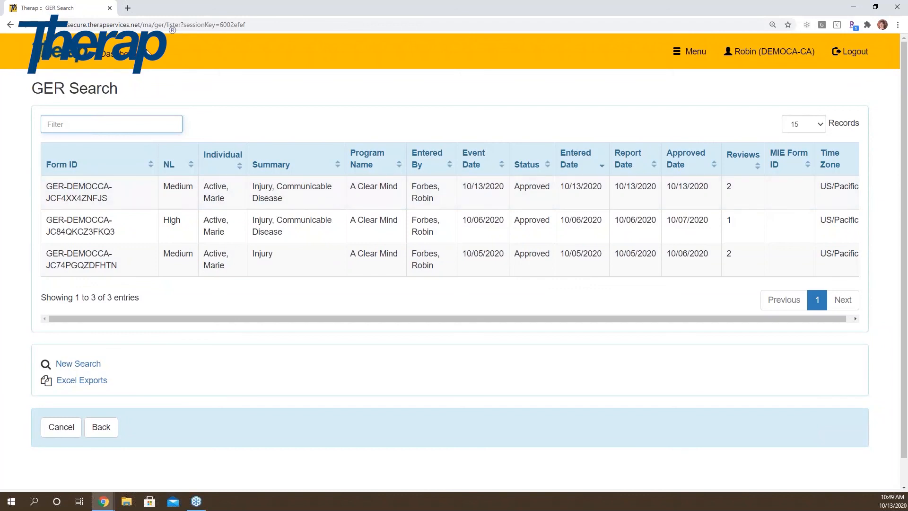
Start a new GER search from the Dashboard with Entered Date From set to 01/01/2020
left_click(129, 57)
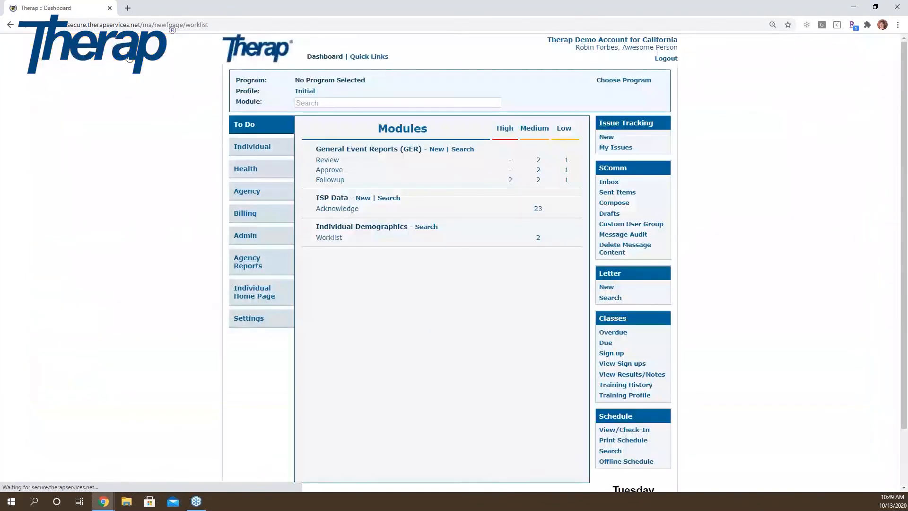
left_click(462, 148)
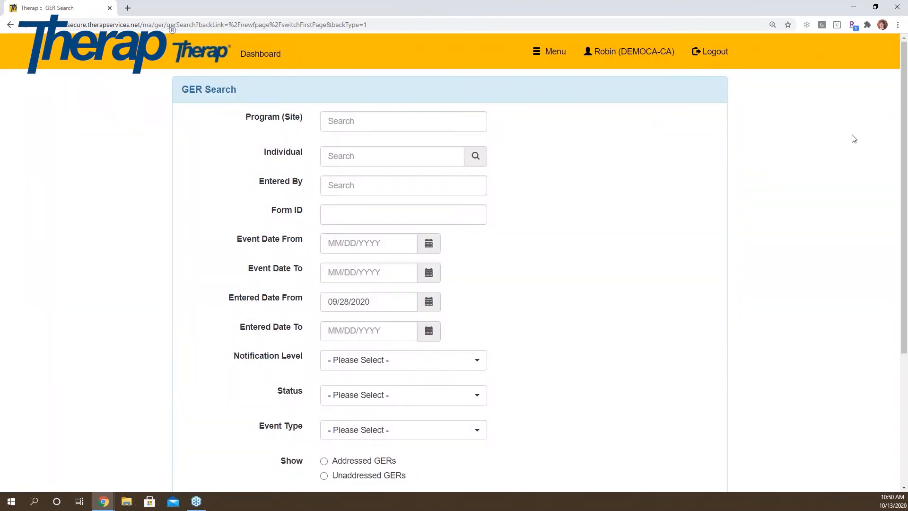
left_click_drag(904, 131, 906, 157)
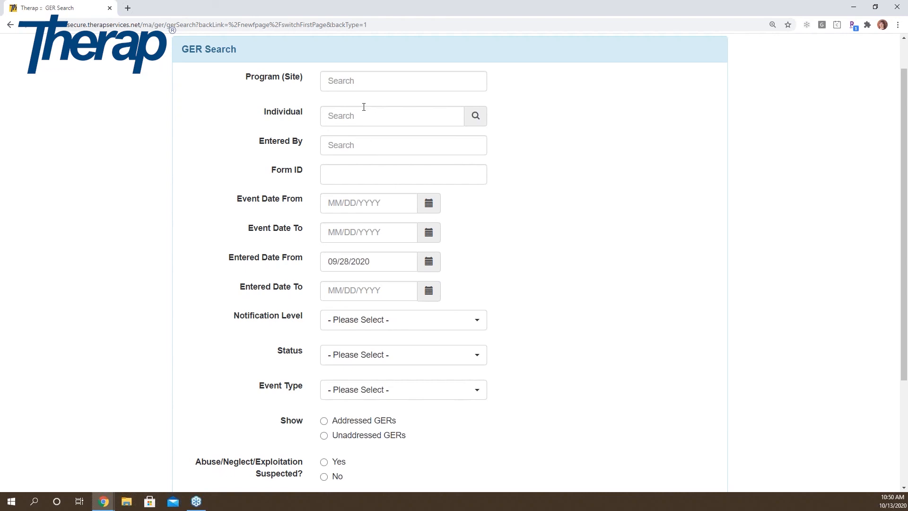
left_click(428, 261)
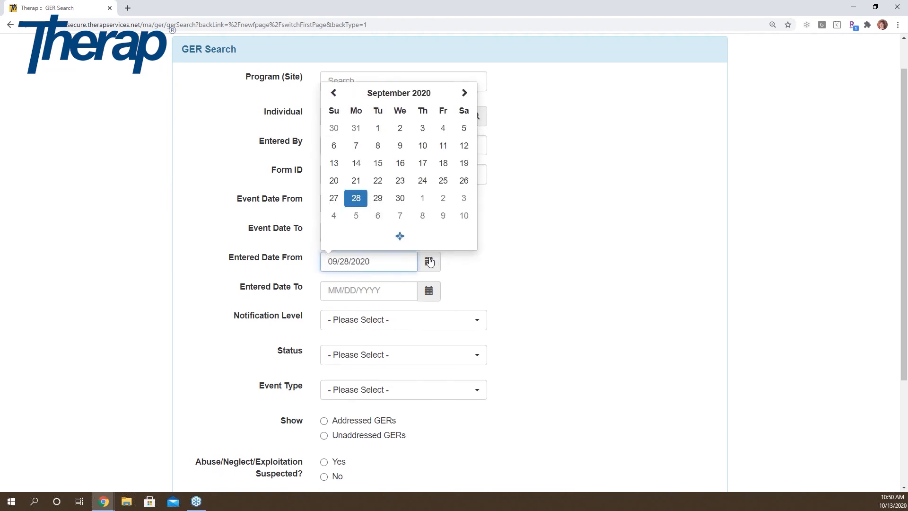
left_click(334, 93)
left_click(334, 93)
left_click(334, 93)
left_click(334, 93)
left_click(334, 93)
left_click(334, 93)
left_click(334, 93)
left_click(334, 93)
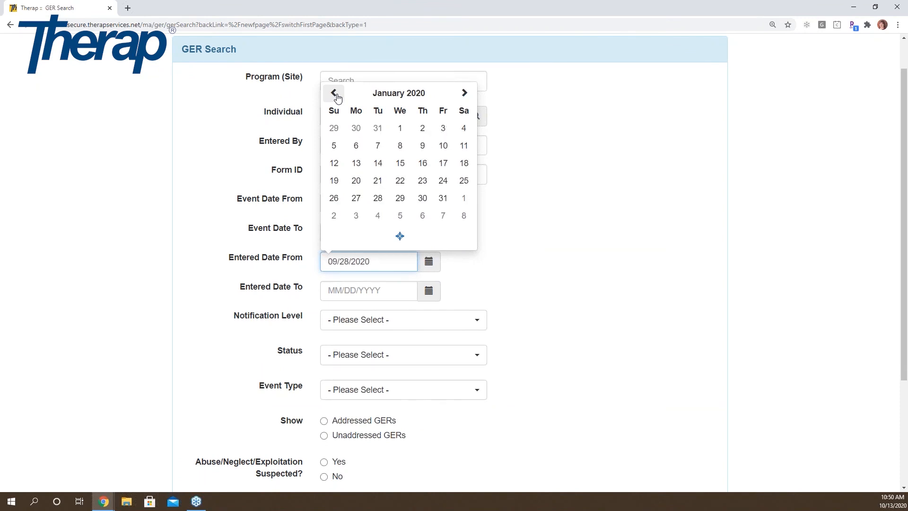
left_click(403, 130)
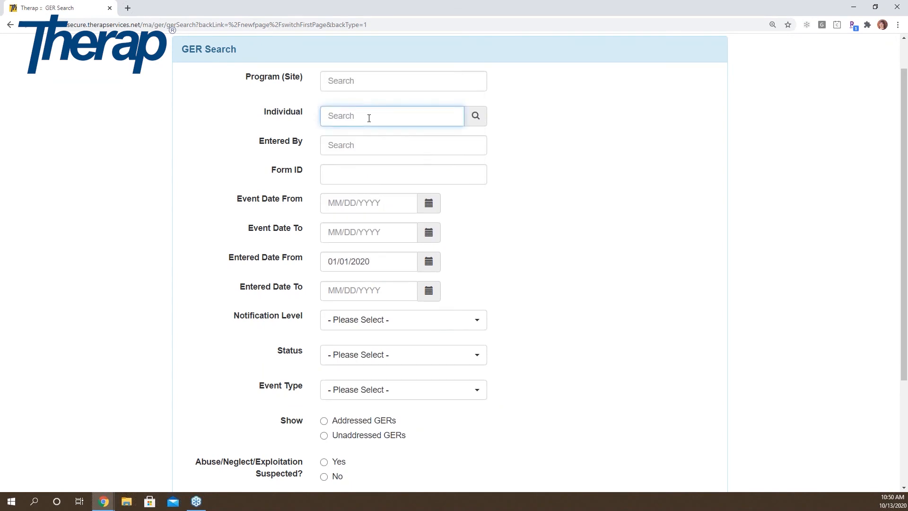
Choose the same individual, run the GER search, and return to the Dashboard
type("mari")
left_click(361, 136)
left_click_drag(905, 156, 882, 173)
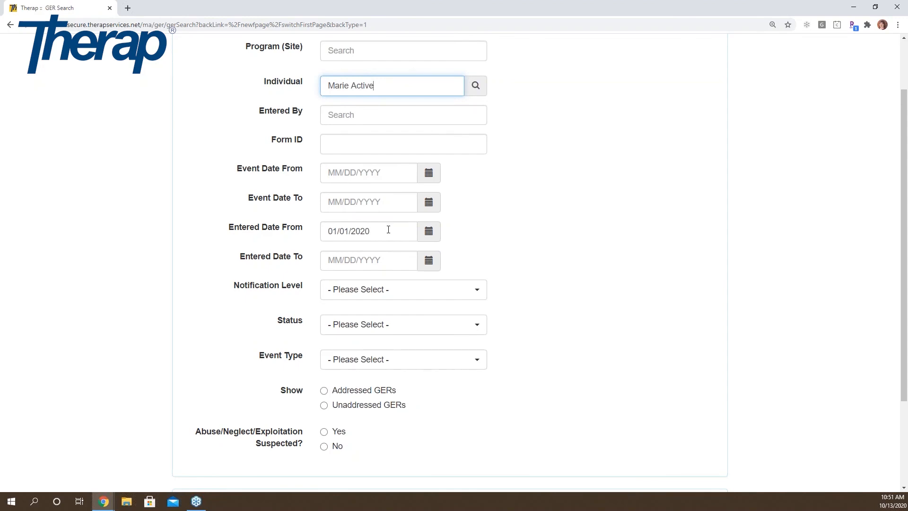
left_click_drag(907, 288, 800, 384)
left_click(703, 427)
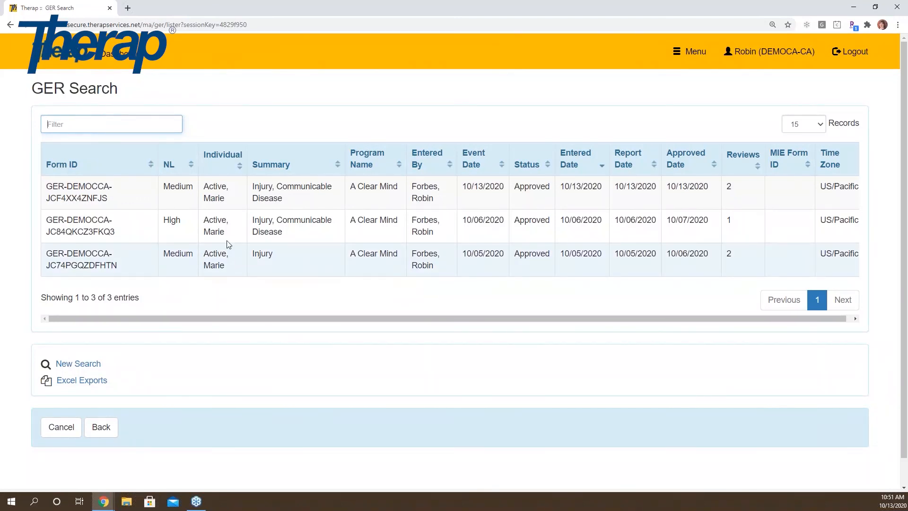
left_click(125, 65)
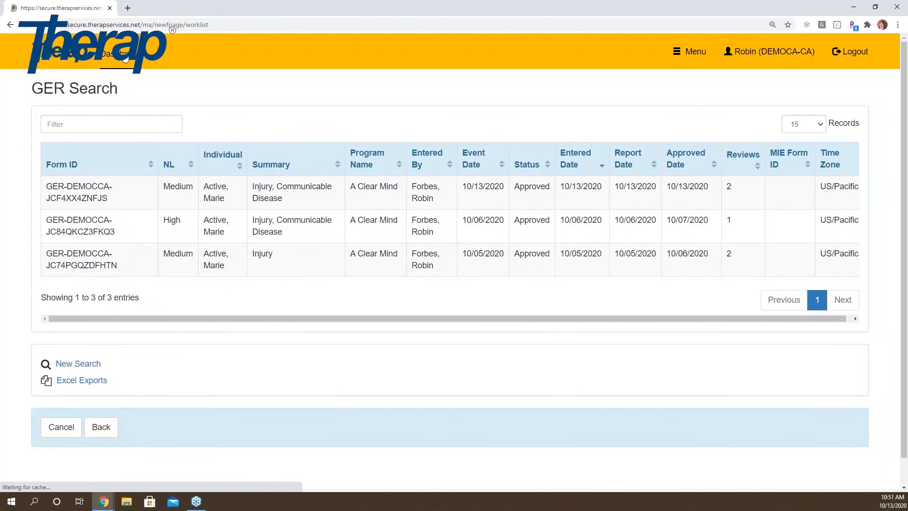